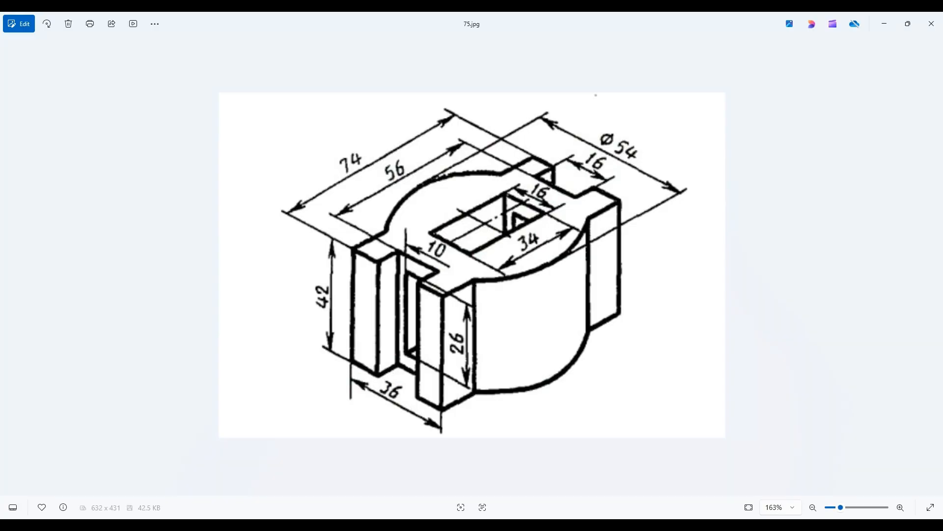
# Switch to Creo Parametric and create a new solid part named EX-75 without using the default template.
pyautogui.click(25, 98)
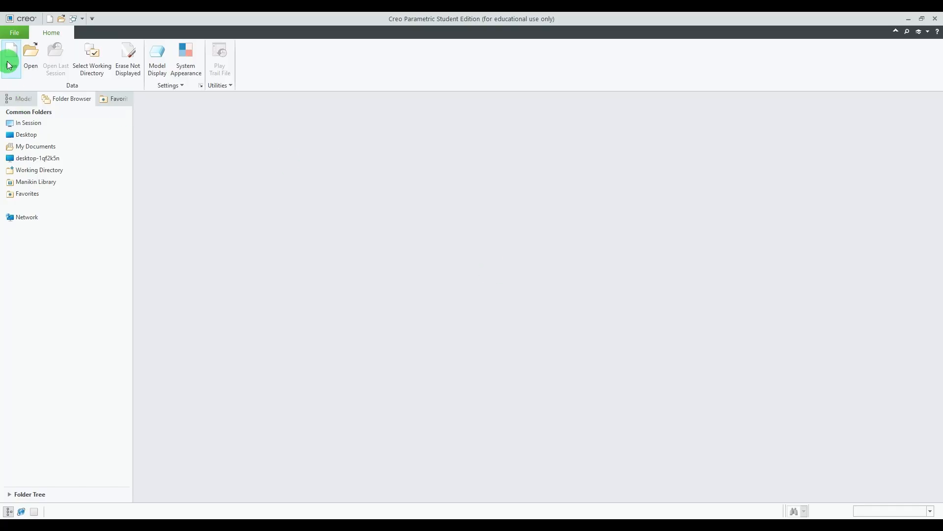
pyautogui.click(9, 65)
pyautogui.click(353, 128)
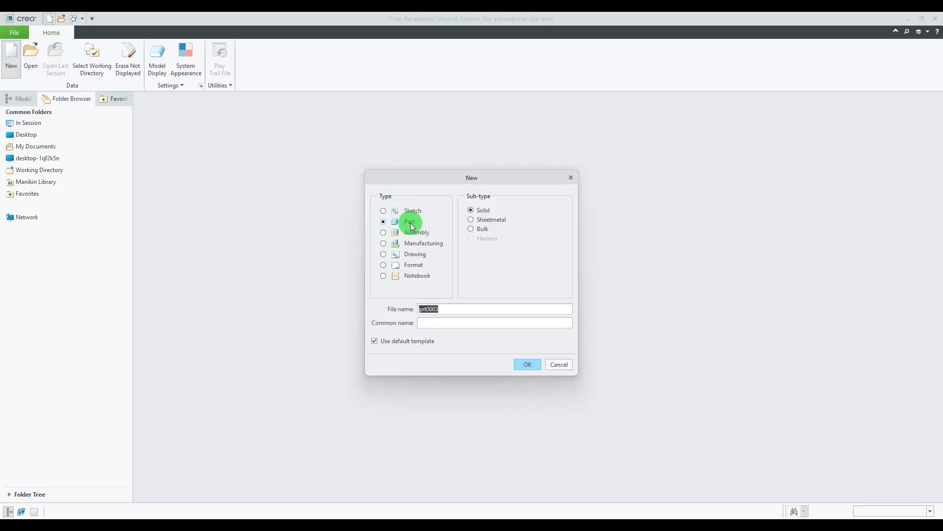
pyautogui.click(375, 341)
pyautogui.click(455, 307)
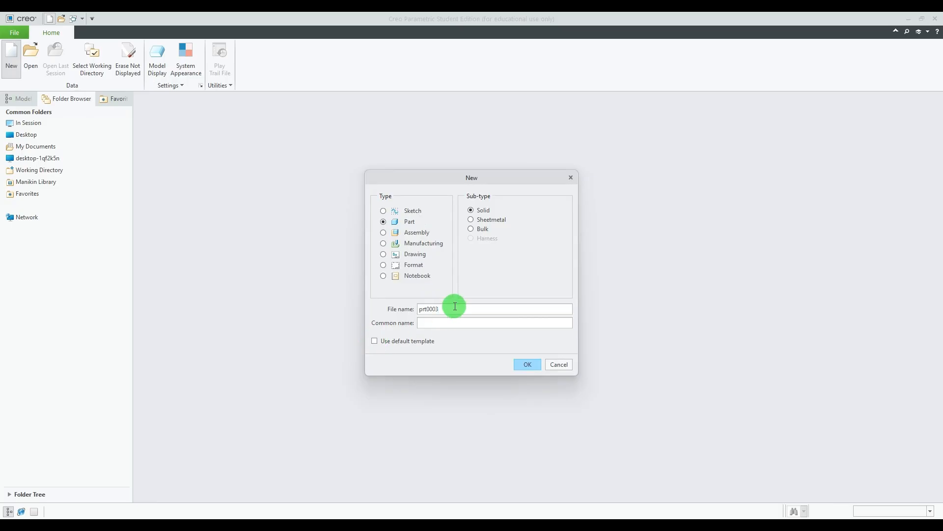
pyautogui.moveTo(453, 308); pyautogui.dragTo(364, 309)
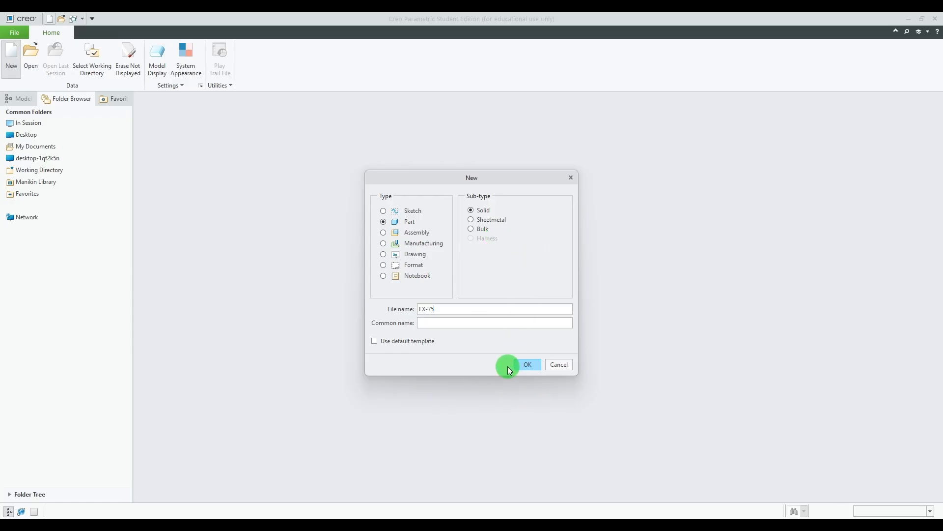
pyautogui.click(528, 365)
# Choose the mmns_part_solid_abs template for the new part and open it.
pyautogui.scroll(-2, 450, 225)
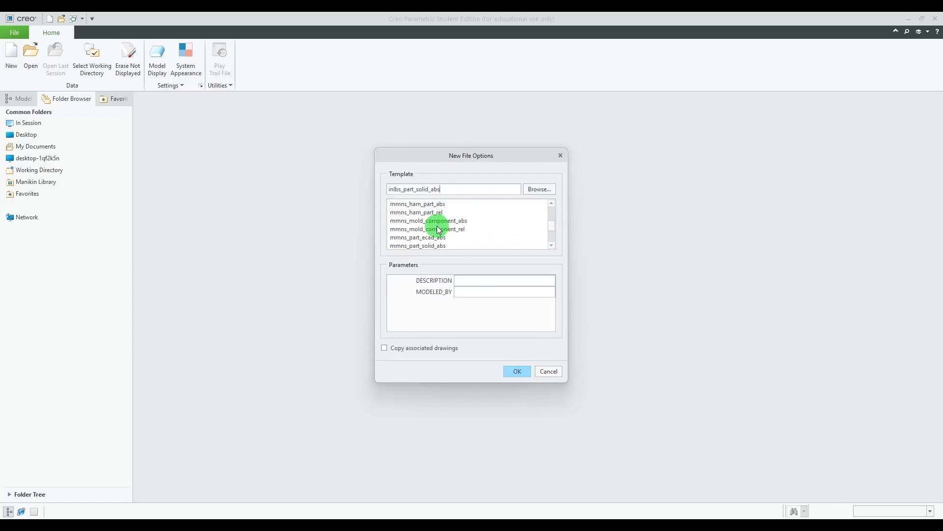
pyautogui.click(434, 245)
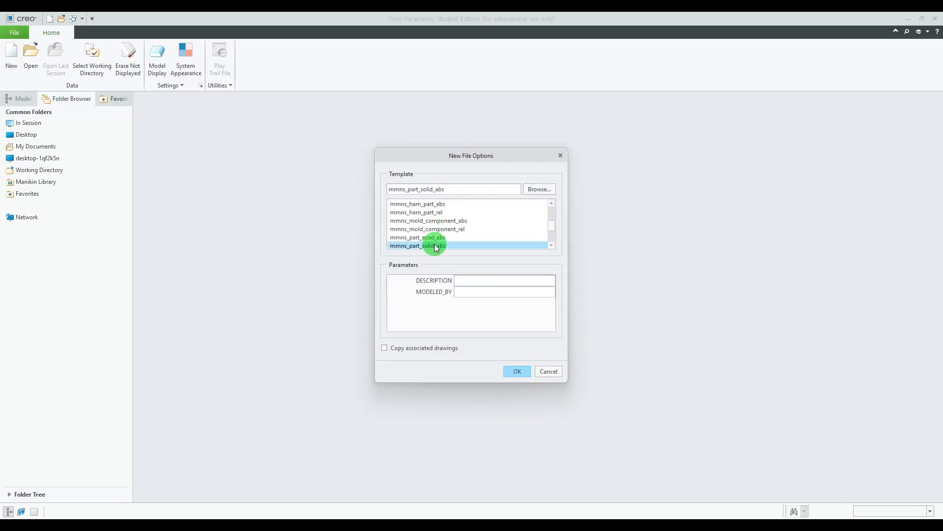
pyautogui.scroll(-1, 444, 236)
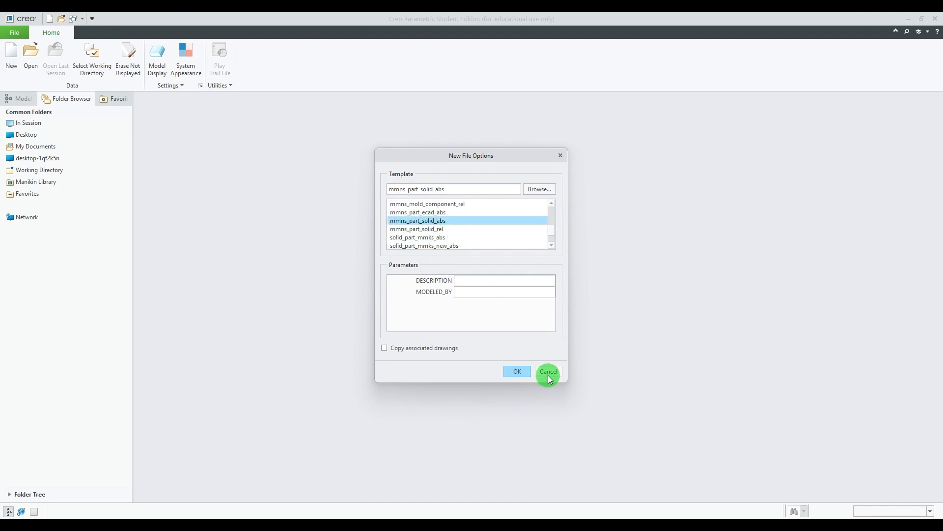
pyautogui.click(520, 371)
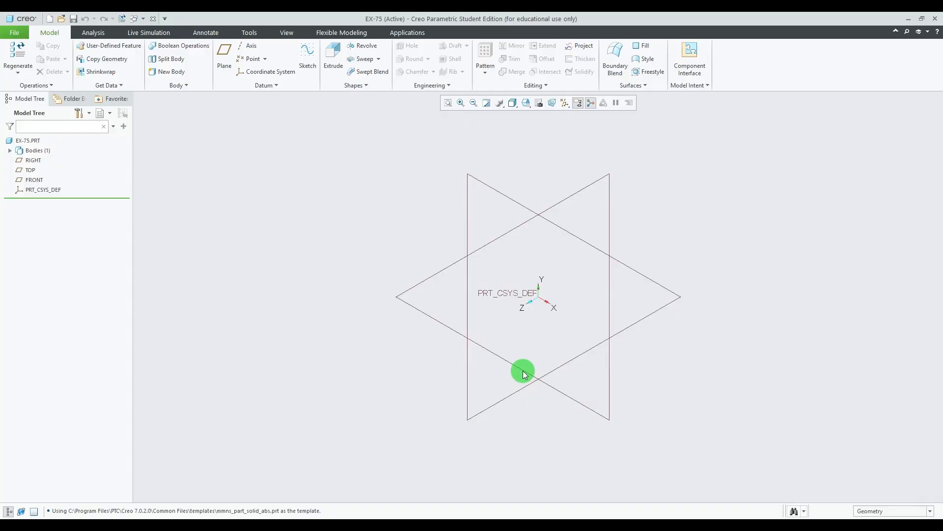
# Start a sketch on the TOP datum plane and orient the view square to the sketch plane.
pyautogui.click(645, 280)
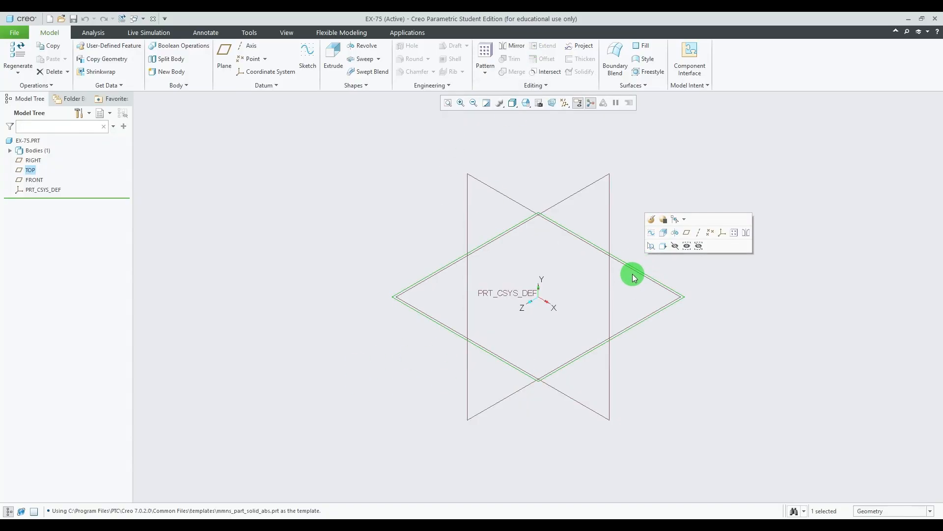
pyautogui.click(651, 237)
pyautogui.click(559, 104)
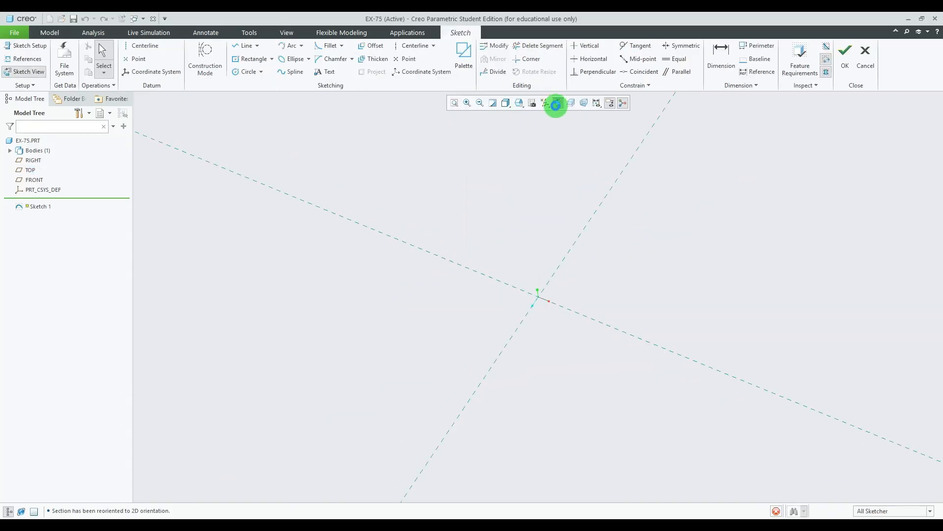
pyautogui.scroll(1, 464, 291)
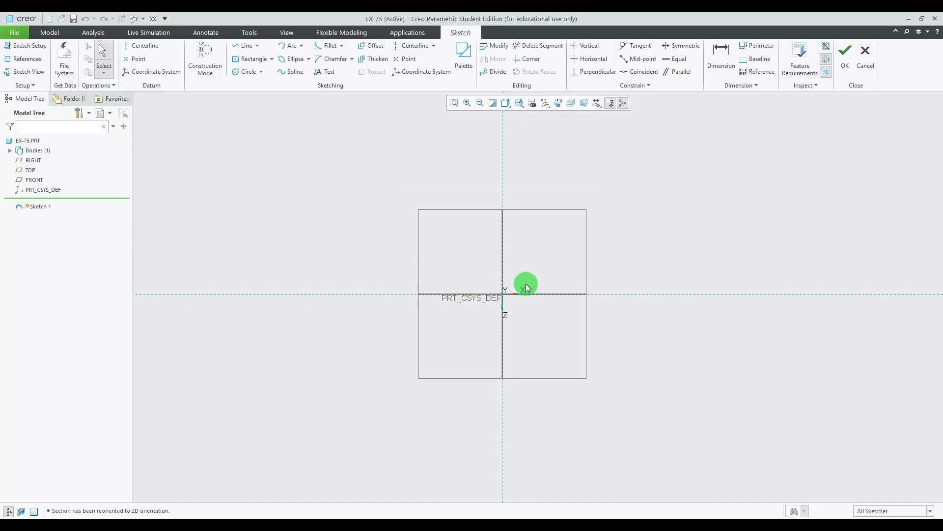
pyautogui.scroll(-2, 525, 285)
pyautogui.click(894, 528)
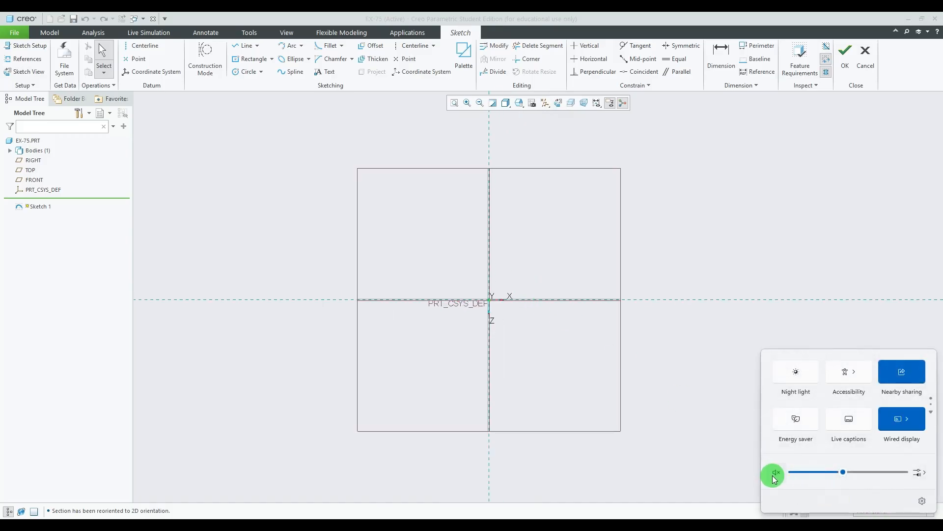
pyautogui.click(629, 360)
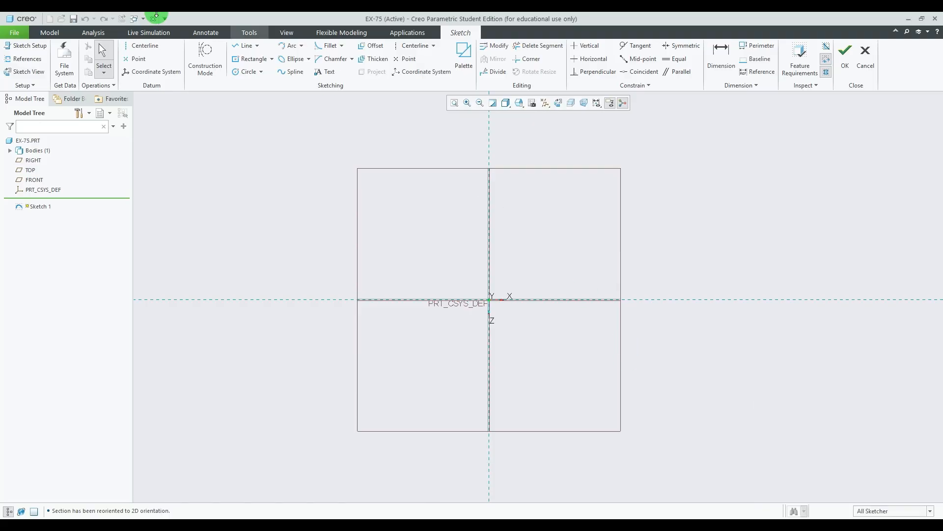
# Sketch a circle about 267 mm in diameter centred on the origin.
pyautogui.click(246, 72)
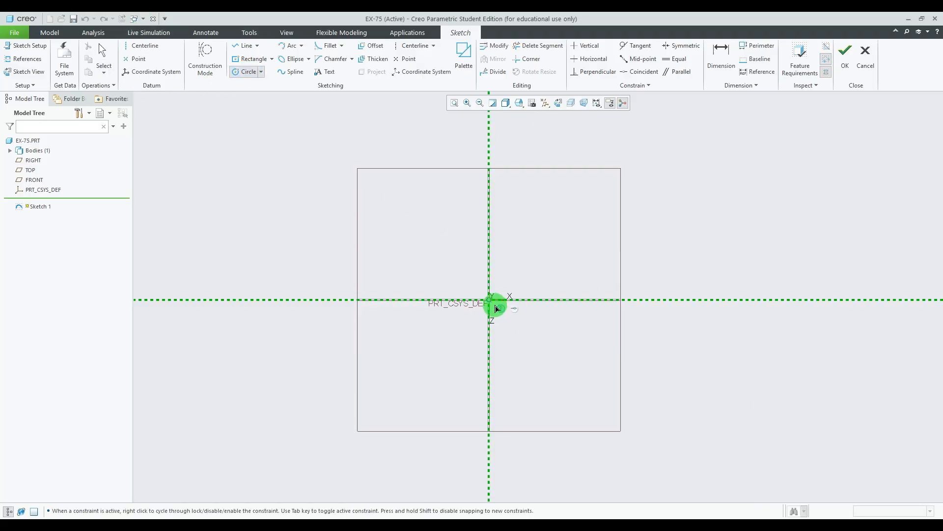
pyautogui.click(493, 301)
pyautogui.click(552, 320)
pyautogui.middleClick(600, 273)
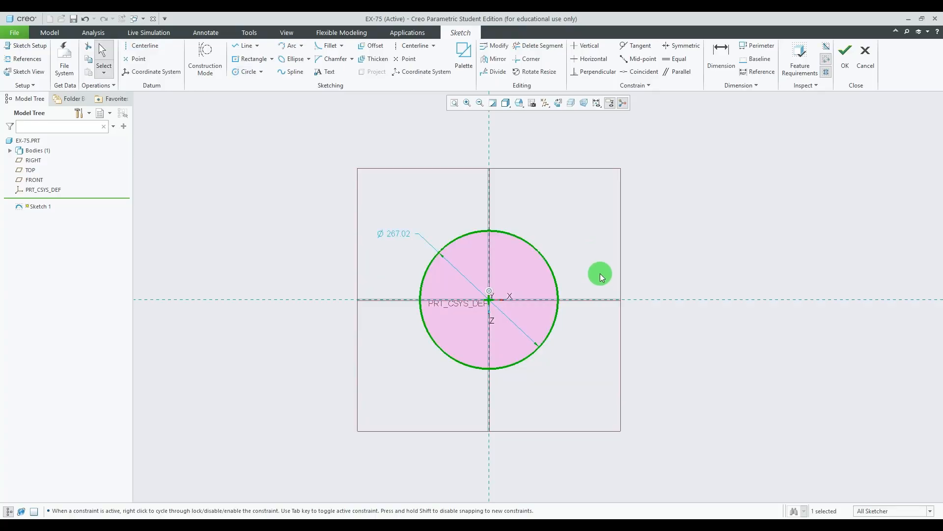
# Set the circle's diameter to 54 mm according to the reference drawing and place its dimension closer to the circle.
pyautogui.click(648, 524)
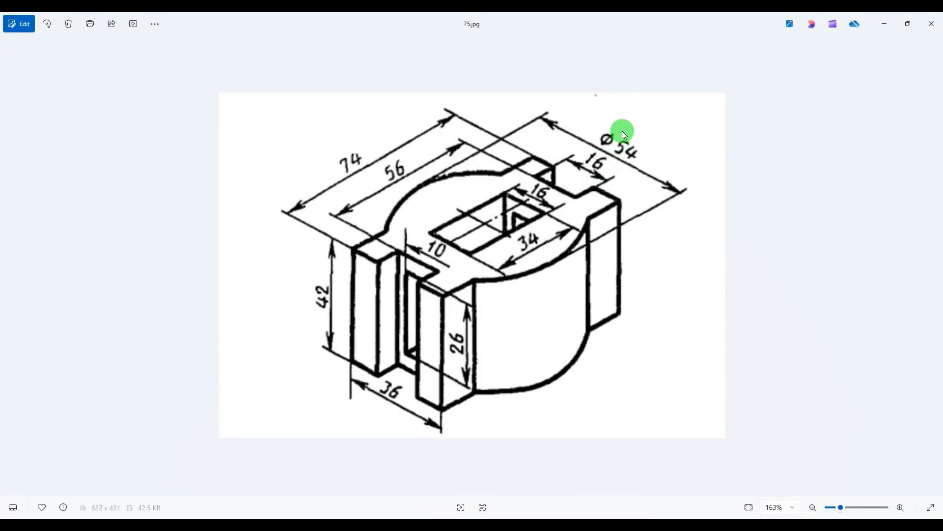
pyautogui.click(574, 525)
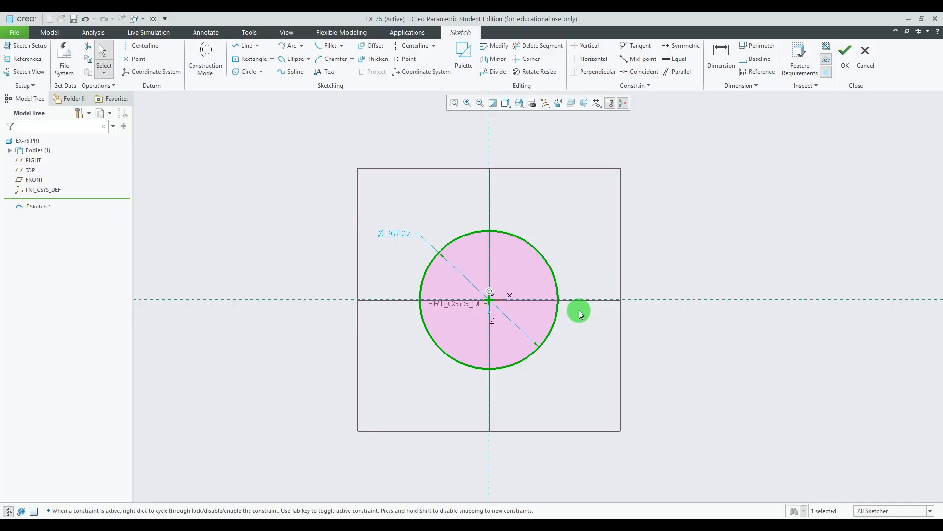
pyautogui.doubleClick(410, 235)
pyautogui.write('54')
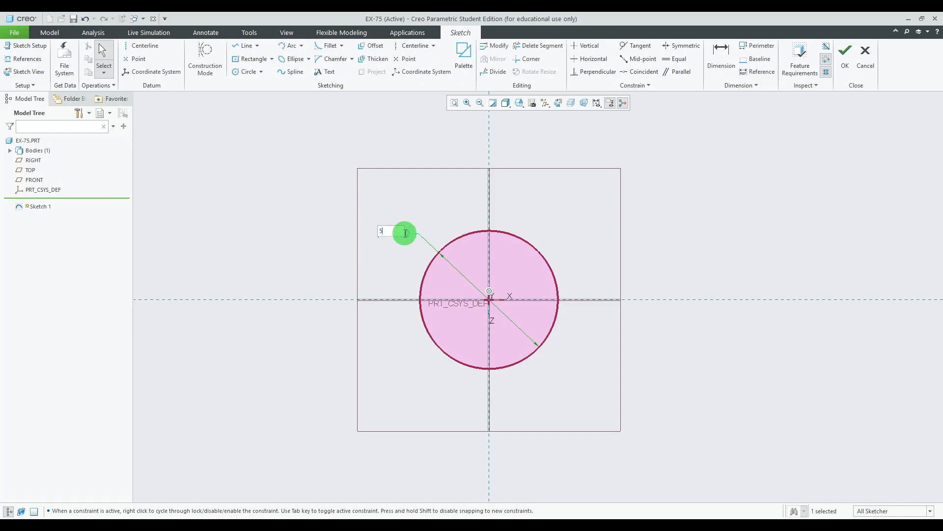
pyautogui.press('Return')
pyautogui.scroll(5, 489, 304)
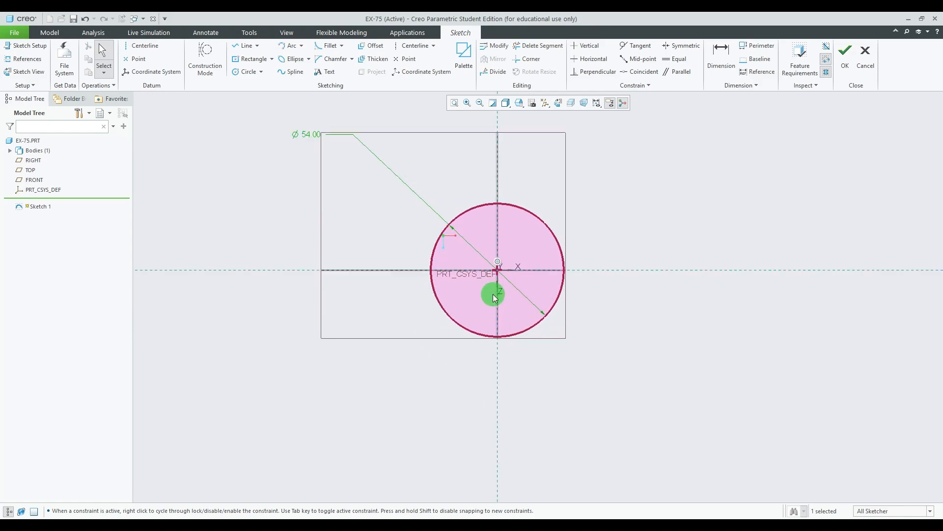
pyautogui.moveTo(306, 133); pyautogui.dragTo(392, 183)
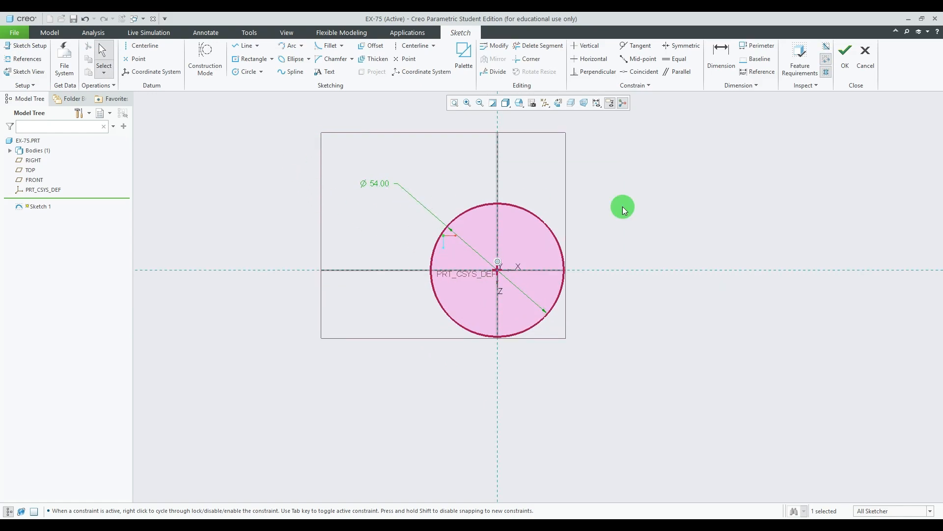
# Sketch a center rectangle about 34 mm wide and 86 mm high, centred on the origin over the circle.
pyautogui.click(251, 59)
pyautogui.click(497, 272)
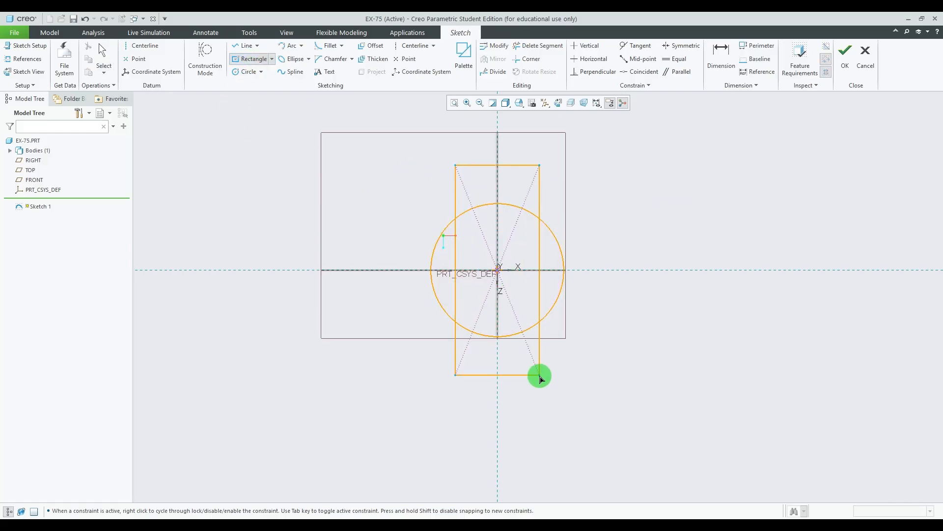
pyautogui.click(540, 376)
pyautogui.middleClick(691, 275)
# Set the rectangle's width to 36 mm according to the reference drawing and place the dimension below the rectangle.
pyautogui.hotkey('alt', 'Tab')
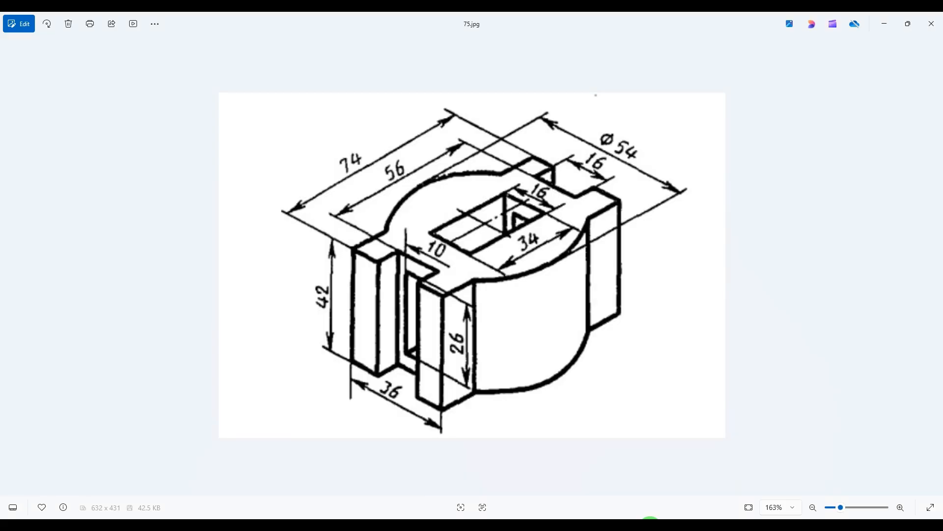
pyautogui.hotkey('alt', 'Tab')
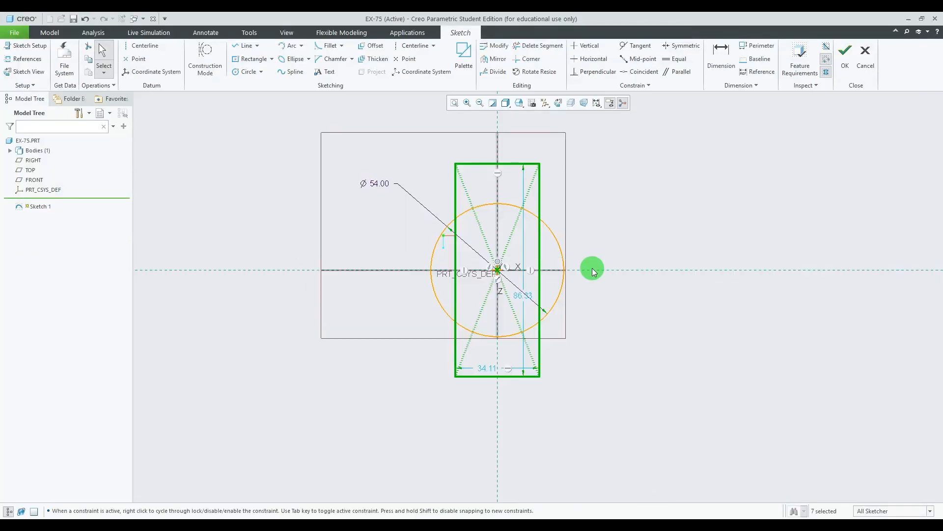
pyautogui.doubleClick(490, 370)
pyautogui.write('36')
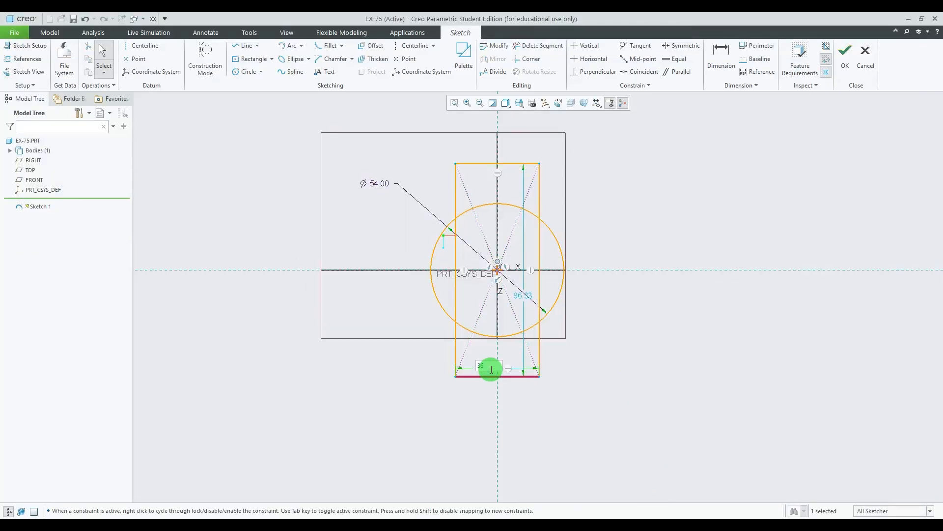
pyautogui.press('Return')
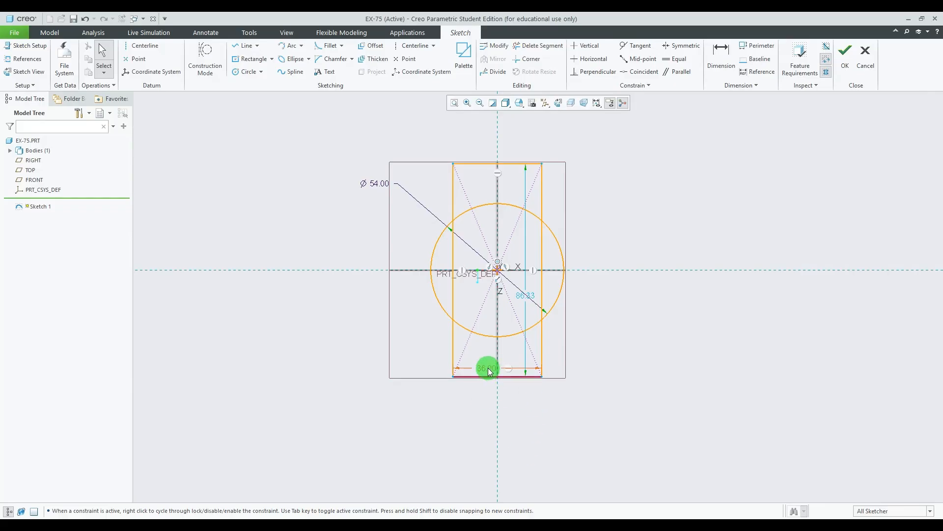
pyautogui.moveTo(490, 372); pyautogui.dragTo(492, 411)
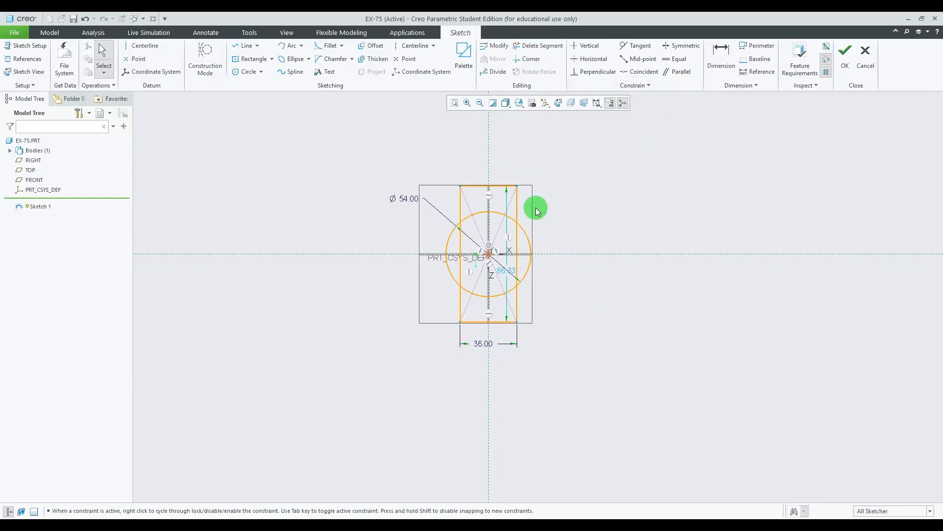
# Place the rectangle's height dimension outside the profile and set it to 74 mm from the reference drawing.
pyautogui.scroll(-1, 537, 210)
pyautogui.moveTo(493, 287); pyautogui.dragTo(592, 339)
pyautogui.hotkey('alt', 'Tab')
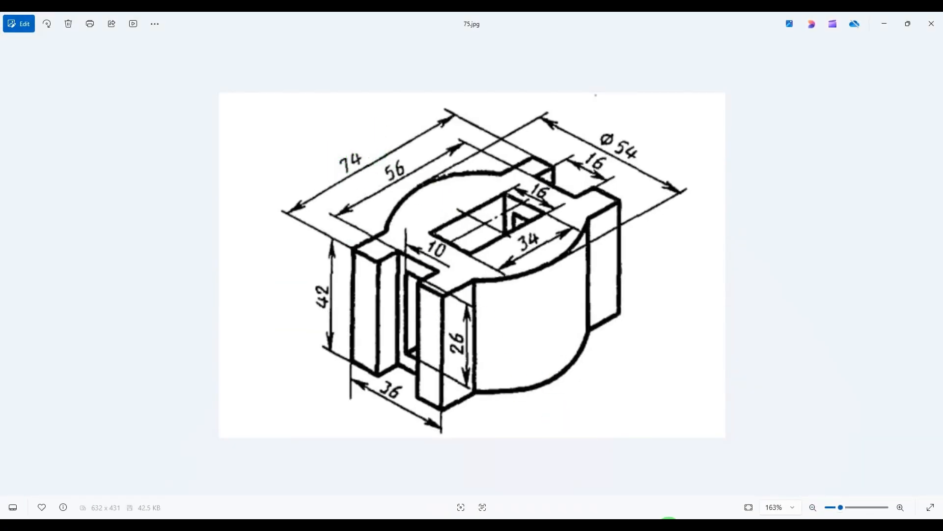
pyautogui.hotkey('alt', 'Tab')
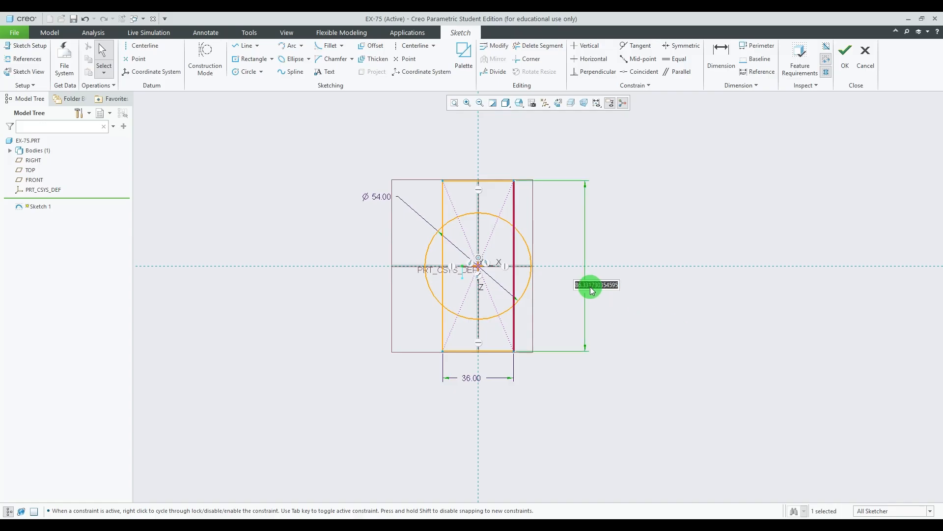
pyautogui.write('74')
pyautogui.press('Return')
pyautogui.click(690, 244)
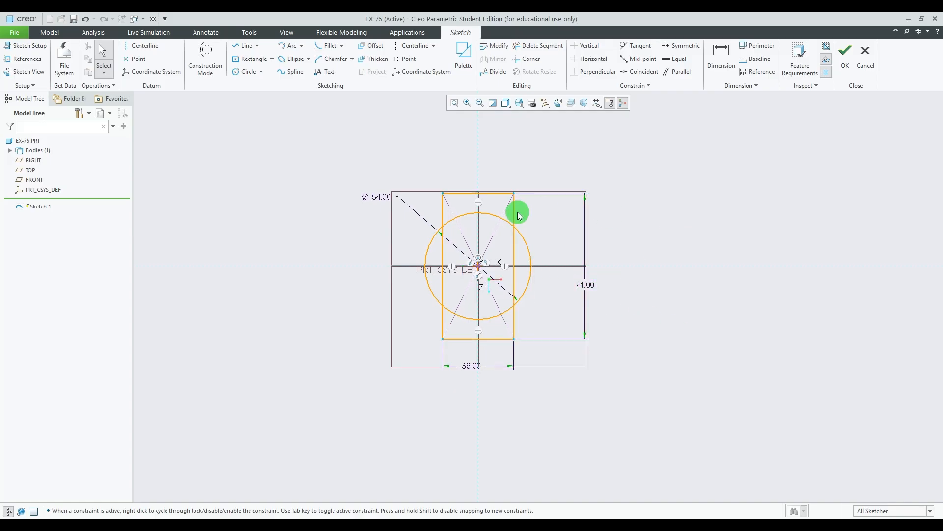
# Sketch a three-line rectangular notch reaching inward from the middle of the rectangle's upper edge.
pyautogui.scroll(-1, 516, 210)
pyautogui.scroll(-1, 465, 223)
pyautogui.hotkey('alt', 'Tab')
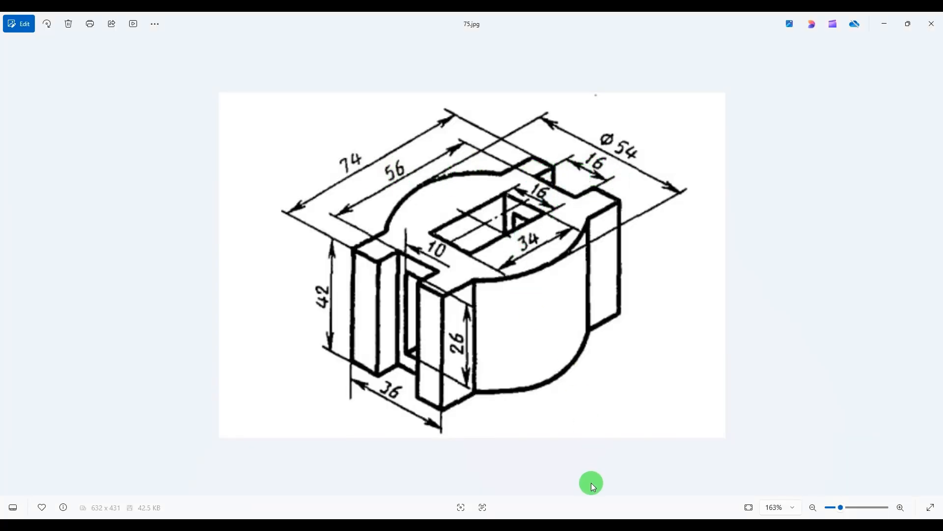
pyautogui.hotkey('alt', 'Tab')
pyautogui.click(245, 46)
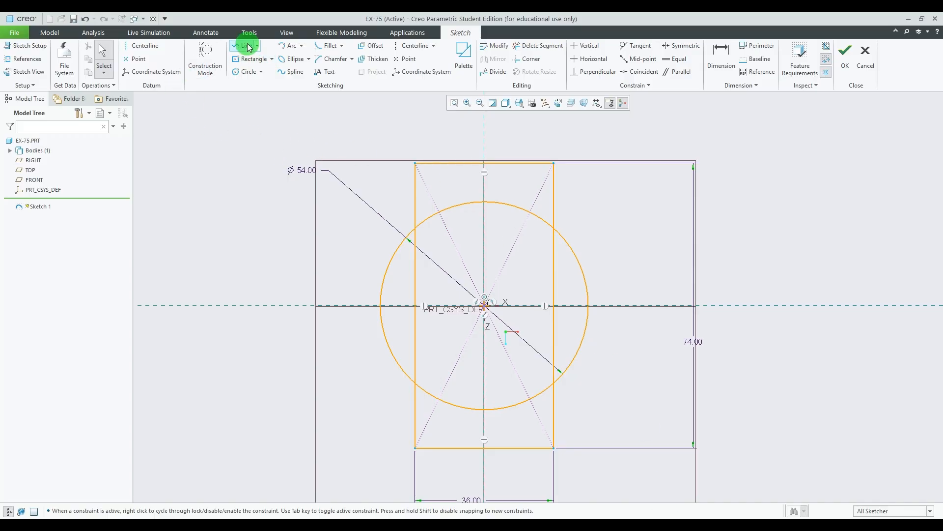
pyautogui.click(453, 163)
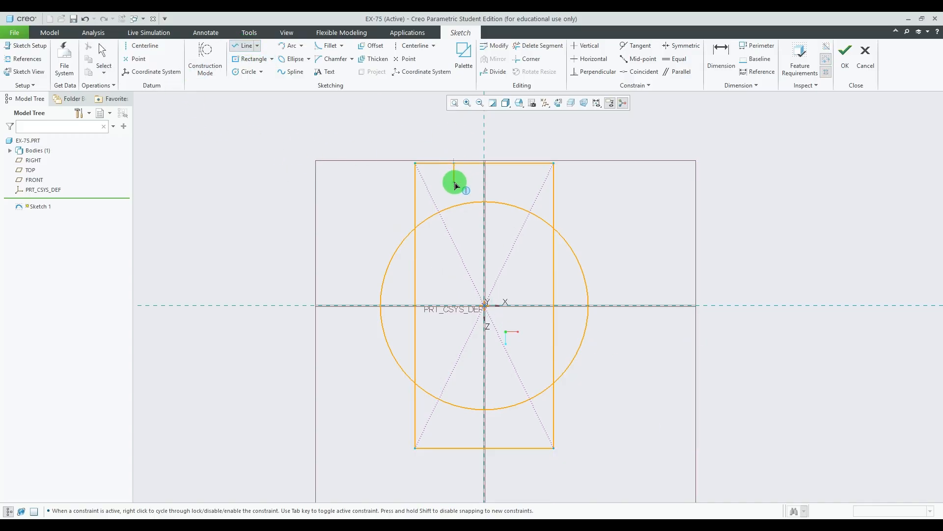
pyautogui.click(454, 182)
pyautogui.click(508, 182)
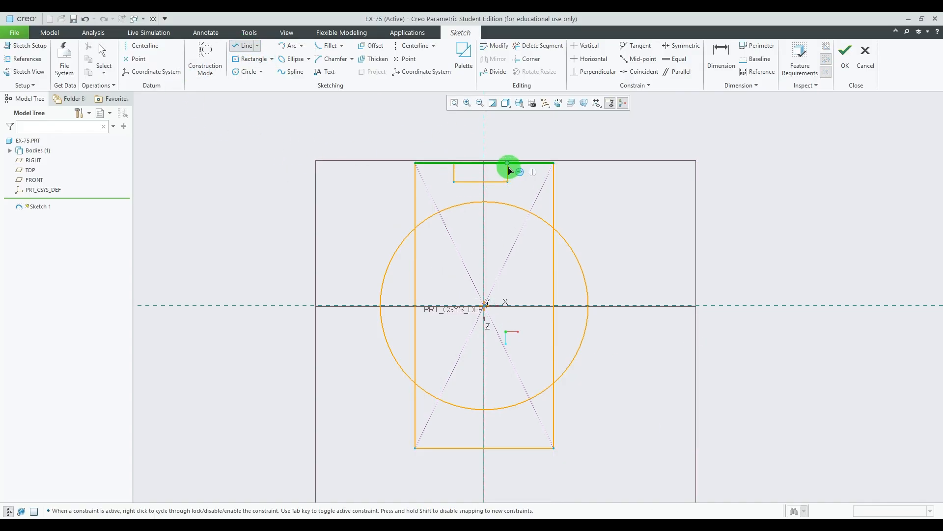
pyautogui.click(508, 163)
pyautogui.middleClick(637, 244)
# Sketch a three-line rectangular notch about 16.5 mm wide and 6.7 mm deep, reaching inward from the middle of the rectangle's lower edge.
pyautogui.click(453, 448)
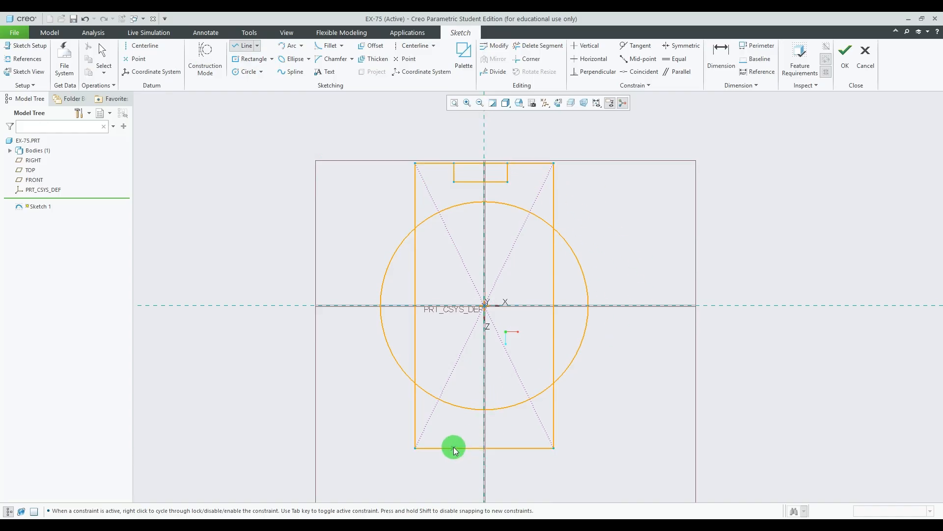
pyautogui.click(454, 422)
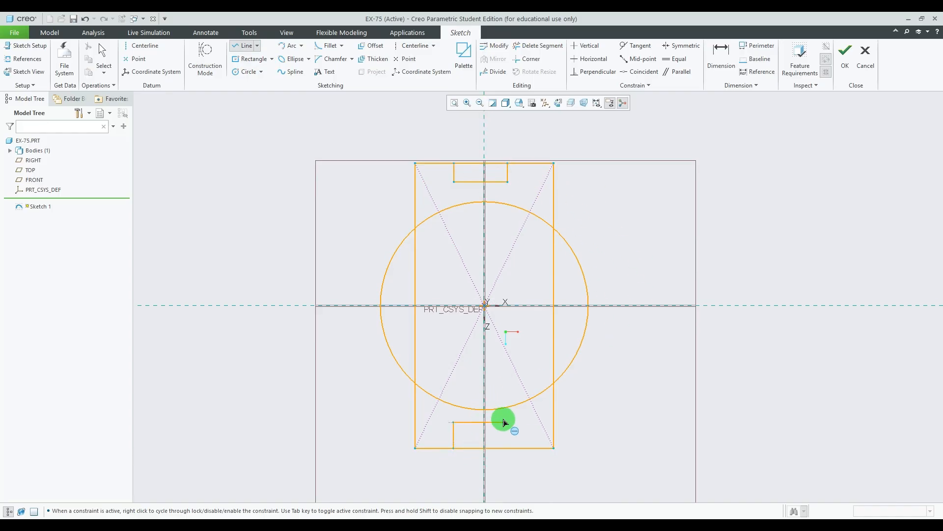
pyautogui.click(517, 421)
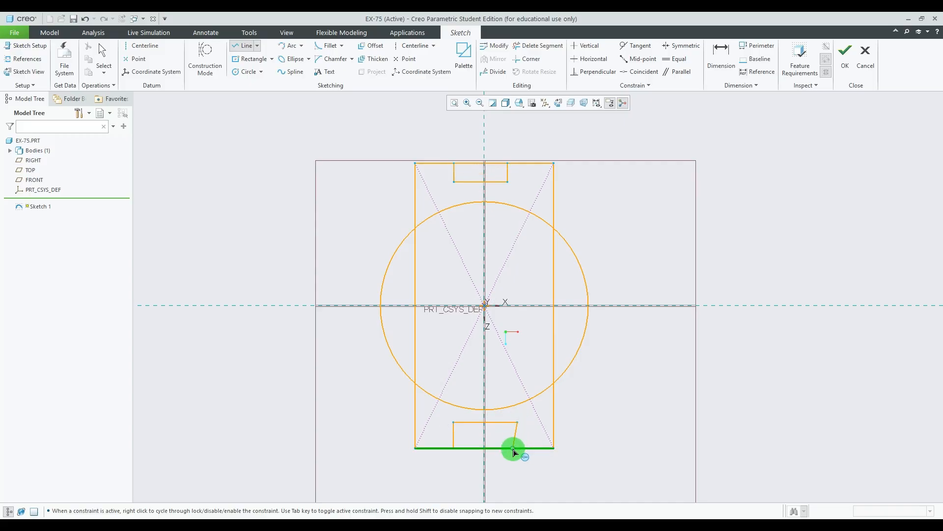
pyautogui.click(518, 447)
pyautogui.middleClick(658, 268)
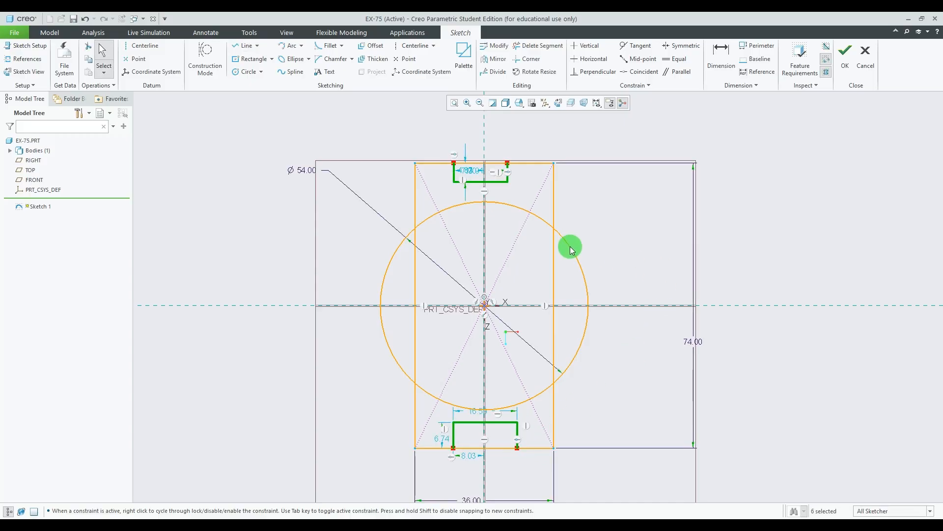
# Set the widths of the upper and lower notches to 16 mm each.
pyautogui.doubleClick(477, 138)
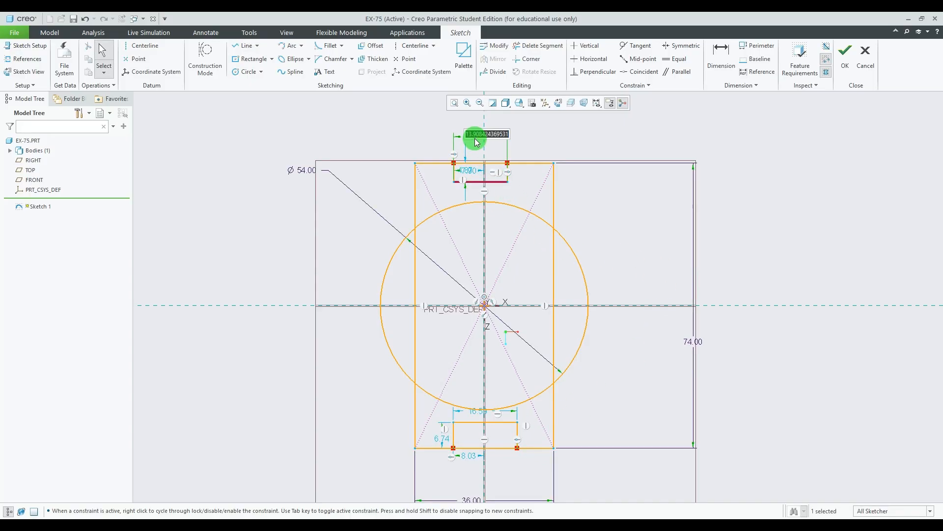
pyautogui.write('16')
pyautogui.press('Return')
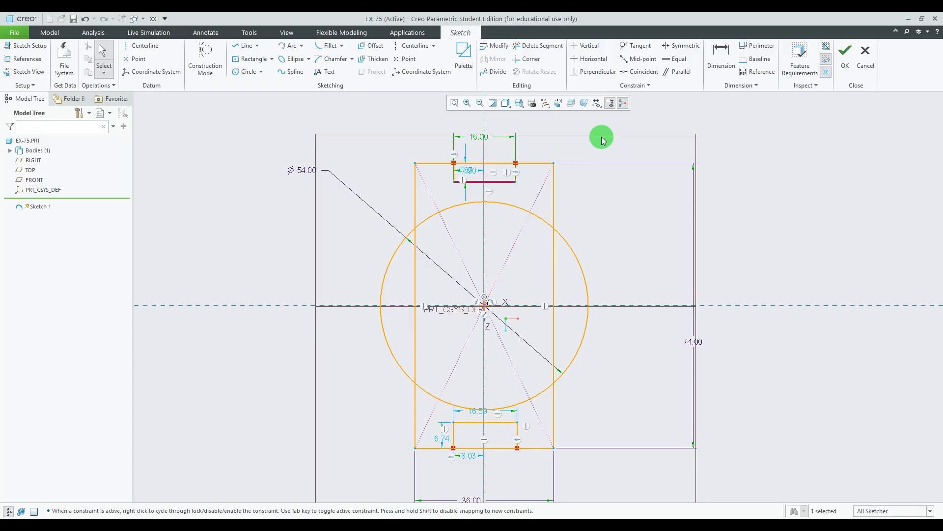
pyautogui.scroll(1, 530, 166)
pyautogui.scroll(-1, 490, 394)
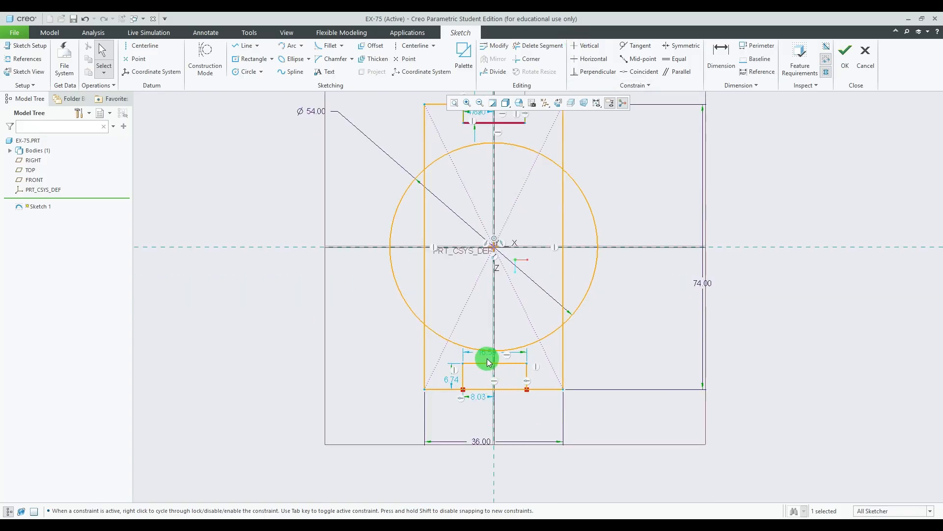
pyautogui.write('16')
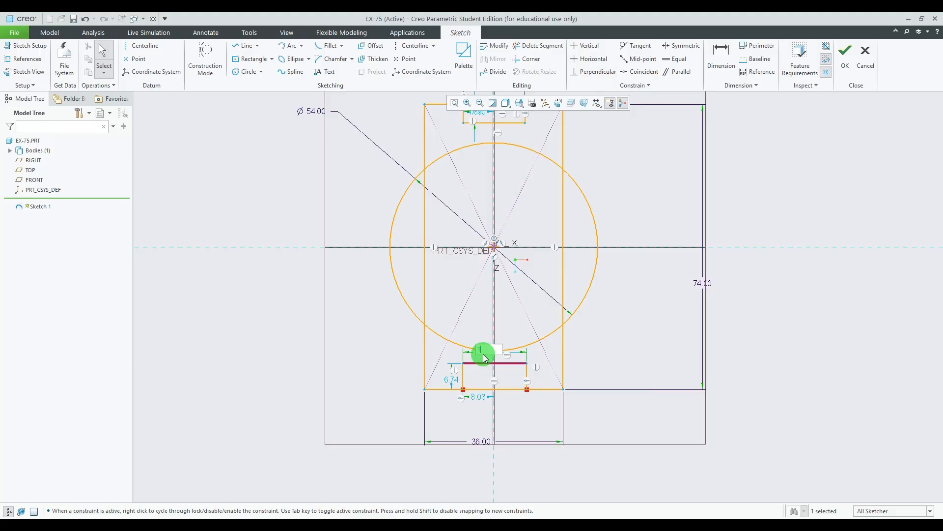
pyautogui.press('Return')
# Centre both notches by setting the distance from each one's left side to the vertical axis to 8 mm.
pyautogui.scroll(-1, 484, 402)
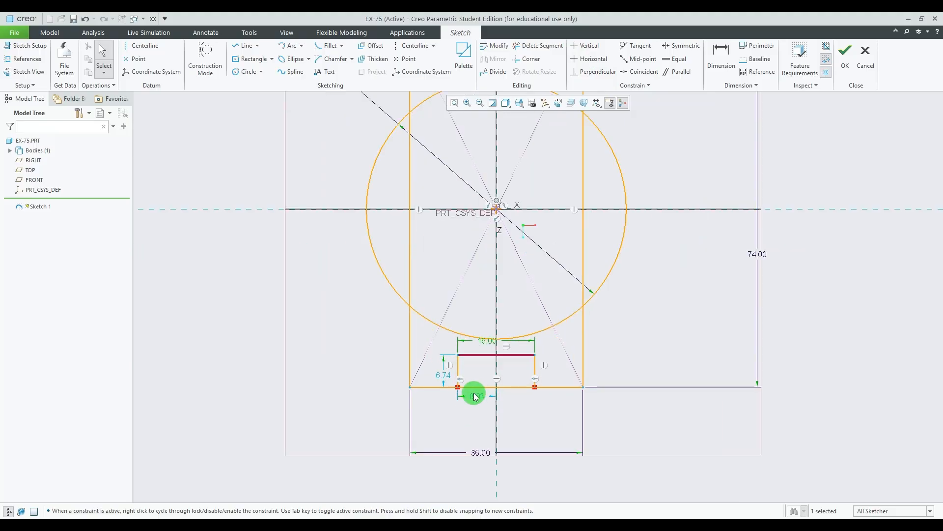
pyautogui.doubleClick(479, 397)
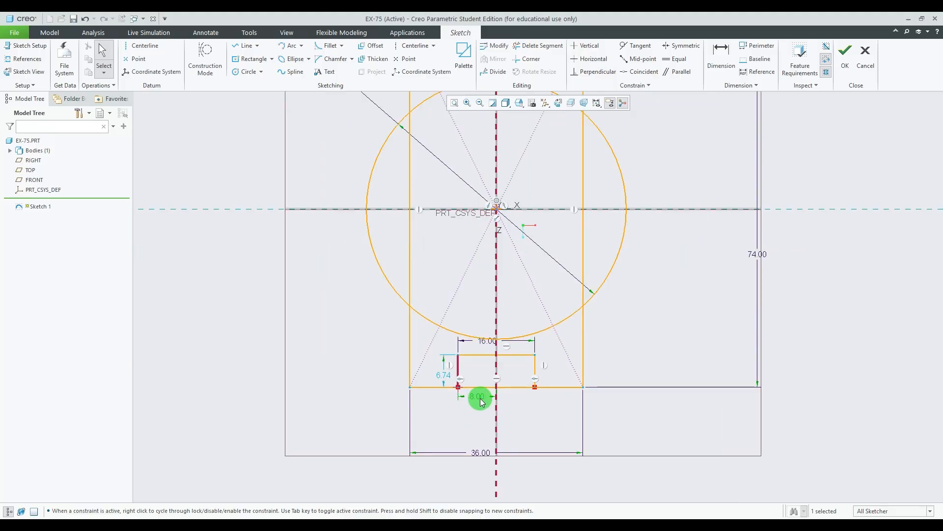
pyautogui.scroll(2, 537, 400)
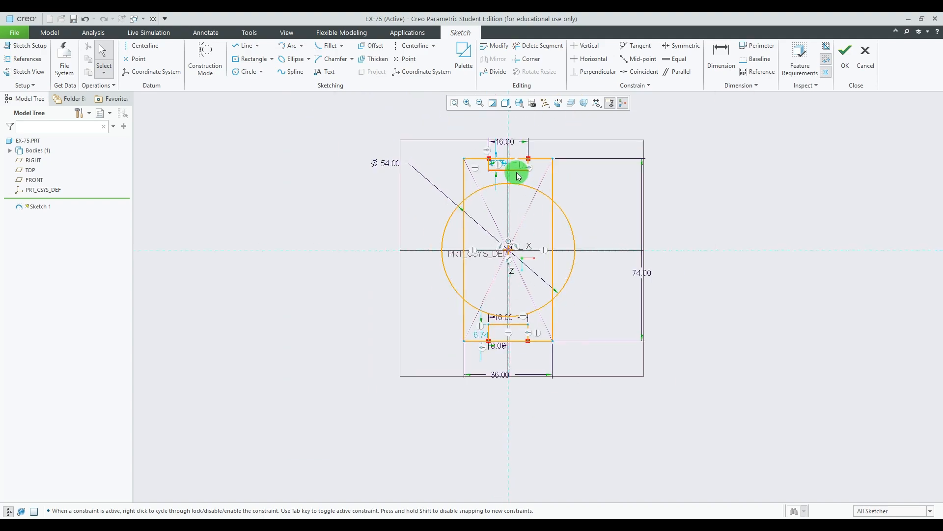
pyautogui.scroll(-3, 507, 140)
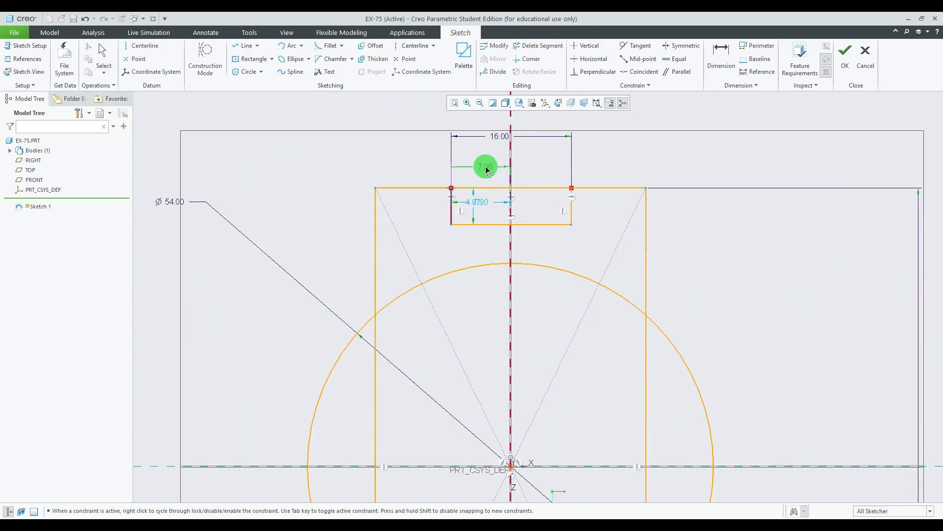
pyautogui.doubleClick(485, 168)
pyautogui.write('8')
pyautogui.press('Return')
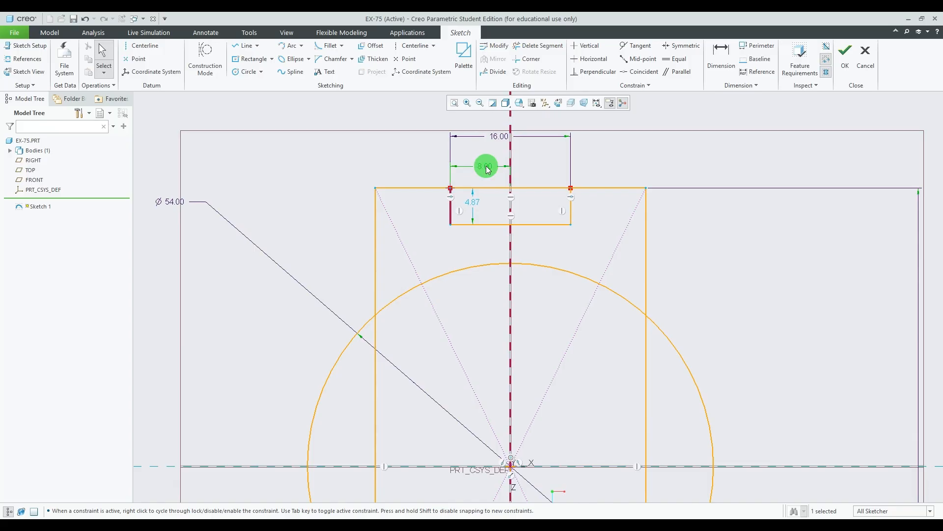
# Check the notch spacing in the reference drawing and dimension the distance between the two notches' inner edges as 56 mm.
pyautogui.scroll(3, 560, 179)
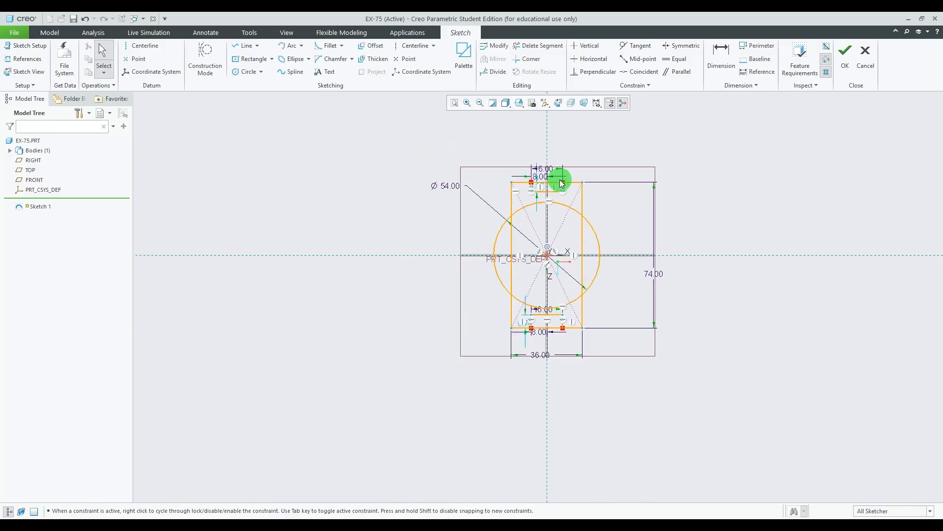
pyautogui.click(639, 525)
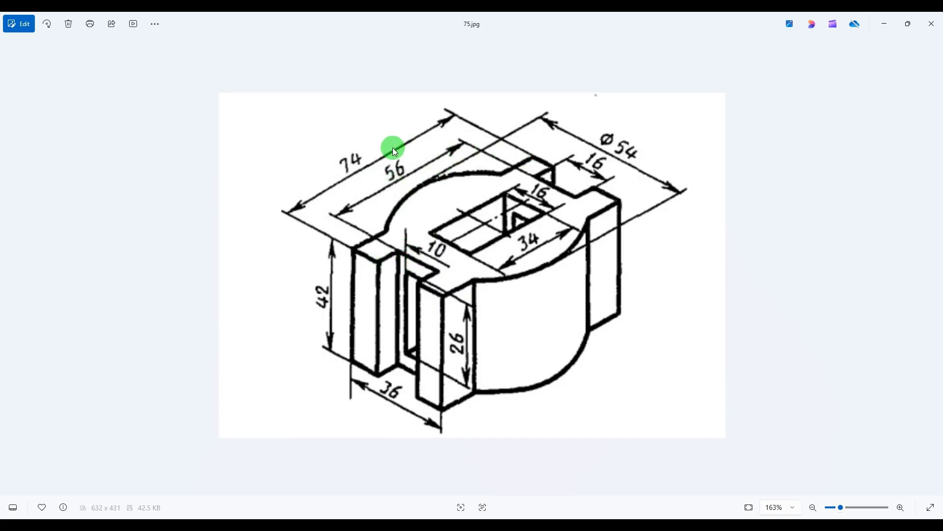
pyautogui.click(667, 525)
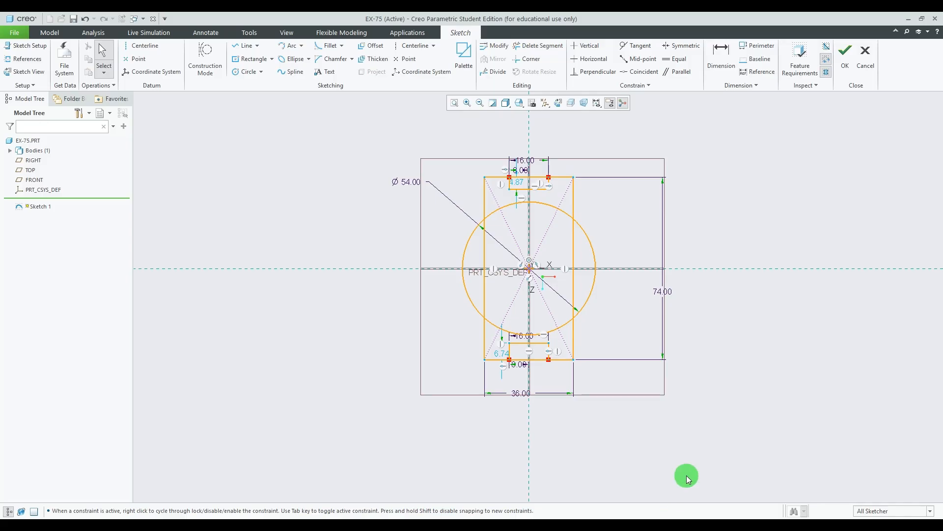
pyautogui.click(721, 55)
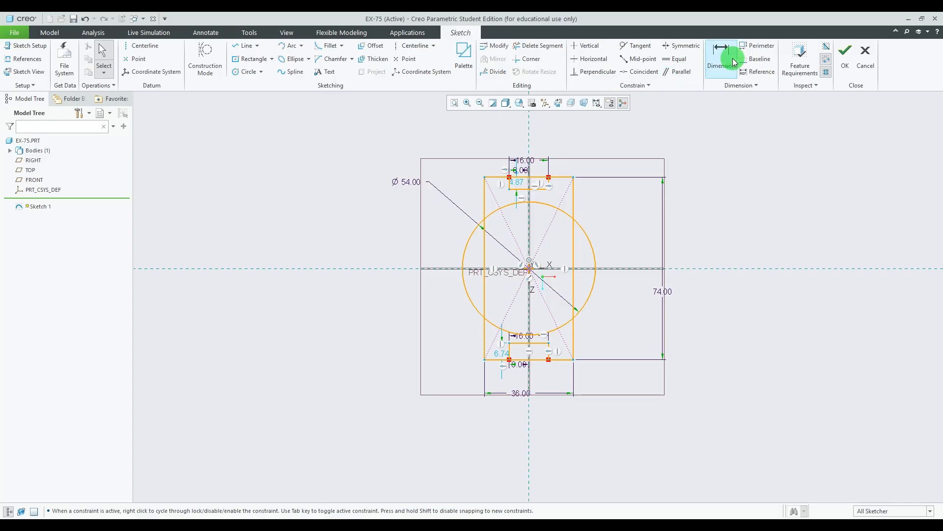
pyautogui.click(540, 190)
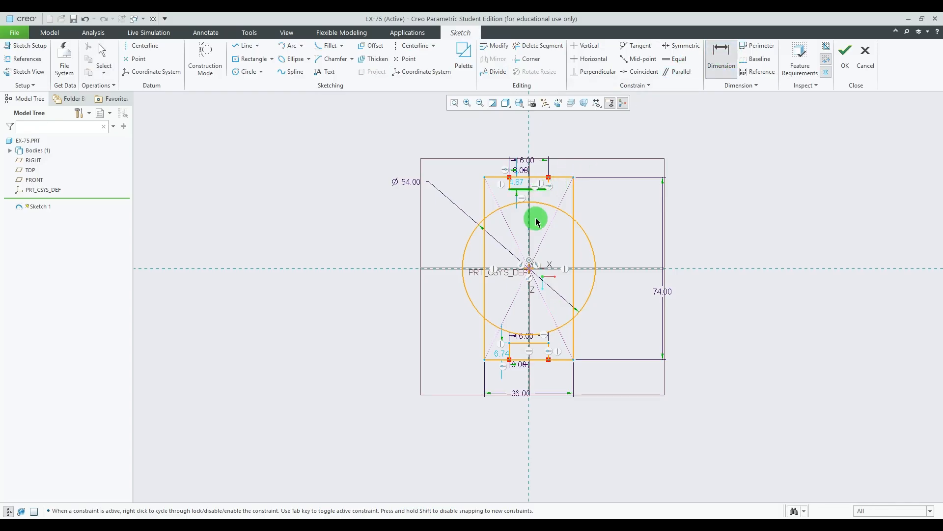
pyautogui.click(543, 345)
pyautogui.middleClick(636, 279)
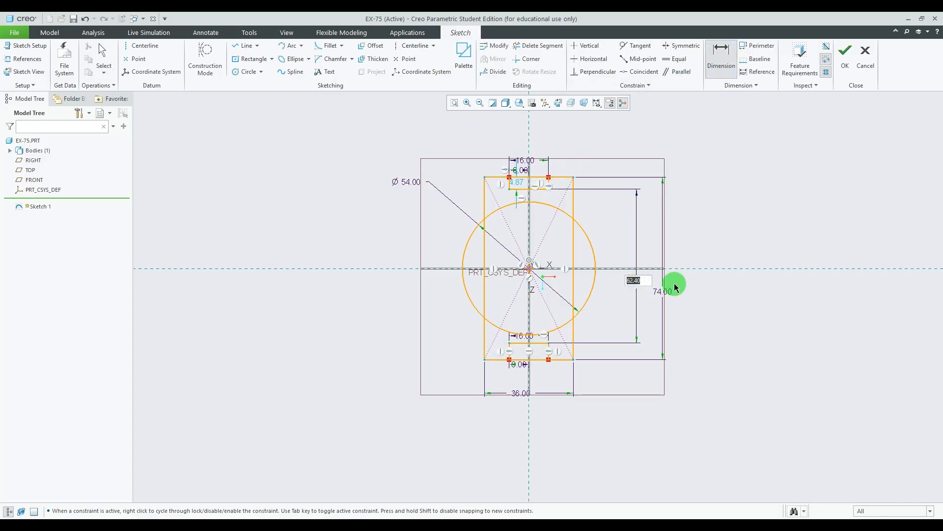
pyautogui.write('56')
pyautogui.press('Return')
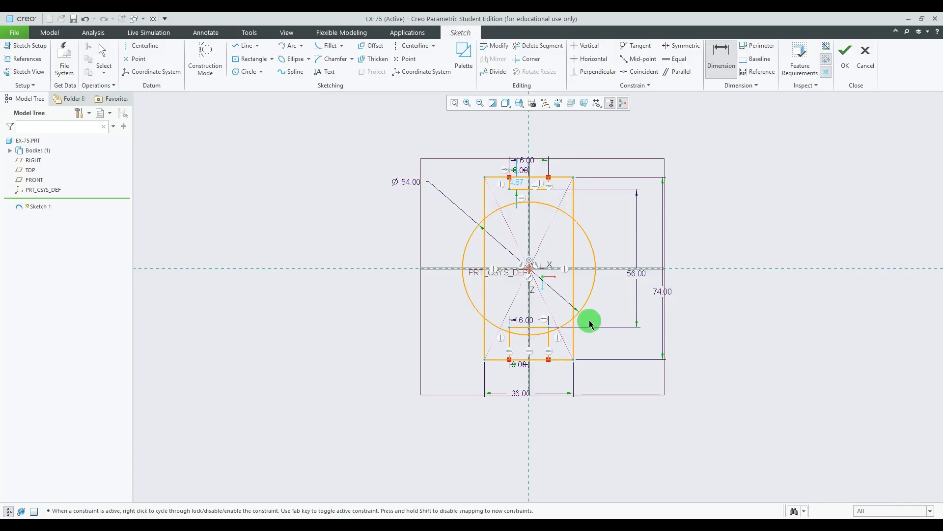
# Dimension the distance from the origin to the lower notch's inner edge and set it to 28 mm.
pyautogui.scroll(1, 594, 313)
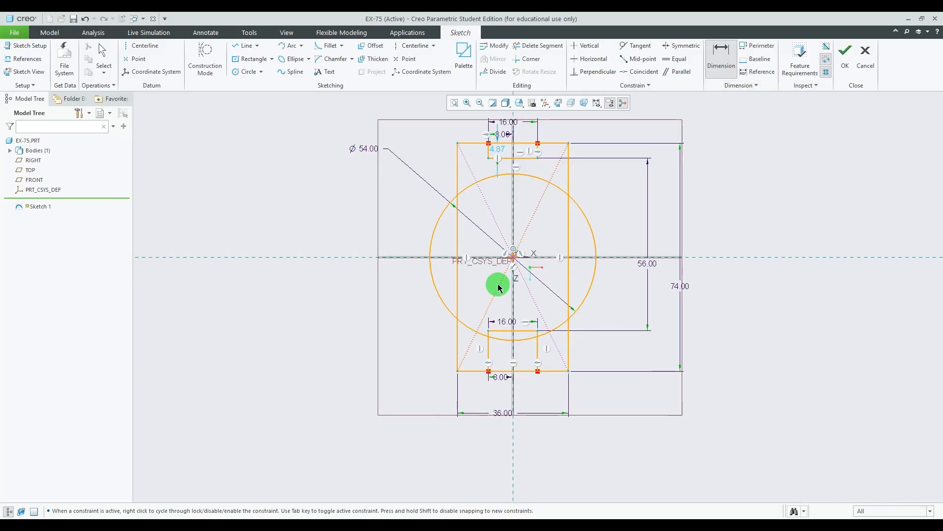
pyautogui.click(515, 260)
pyautogui.click(520, 330)
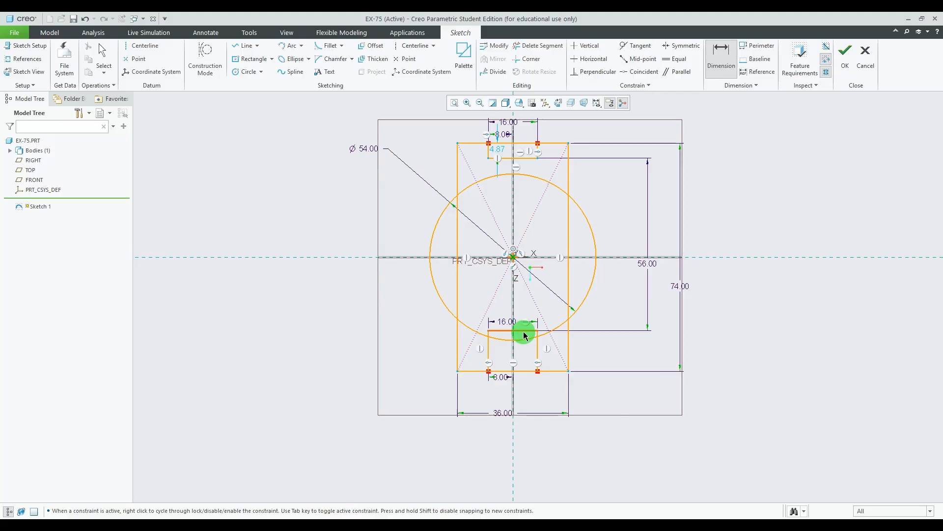
pyautogui.middleClick(632, 294)
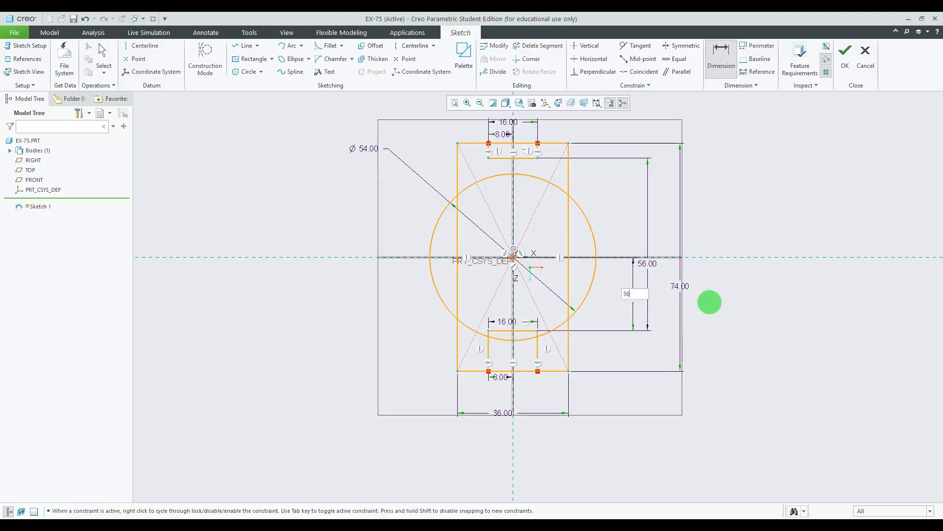
pyautogui.press('Return')
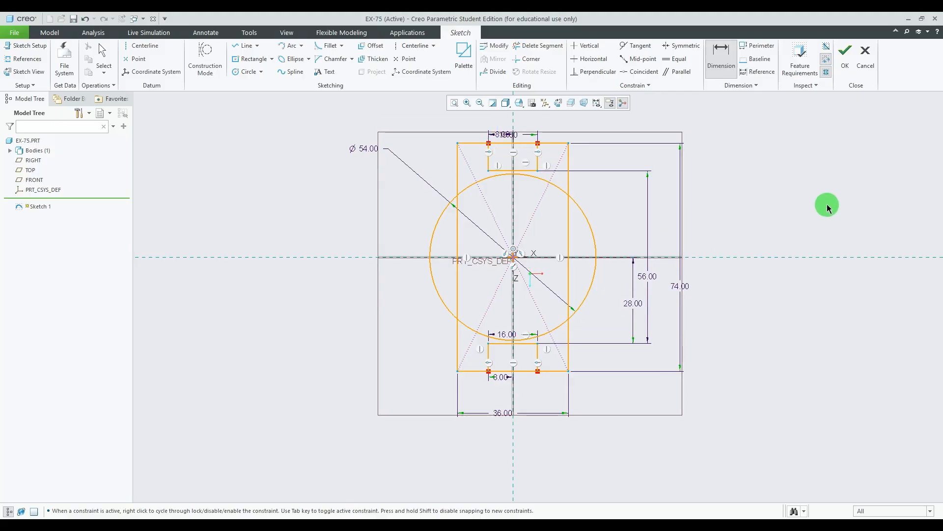
# Separate the upper notch's overlapping dimensions by placing the 16 mm width dimension above the 8 mm one.
pyautogui.scroll(-1, 550, 351)
pyautogui.scroll(1, 513, 234)
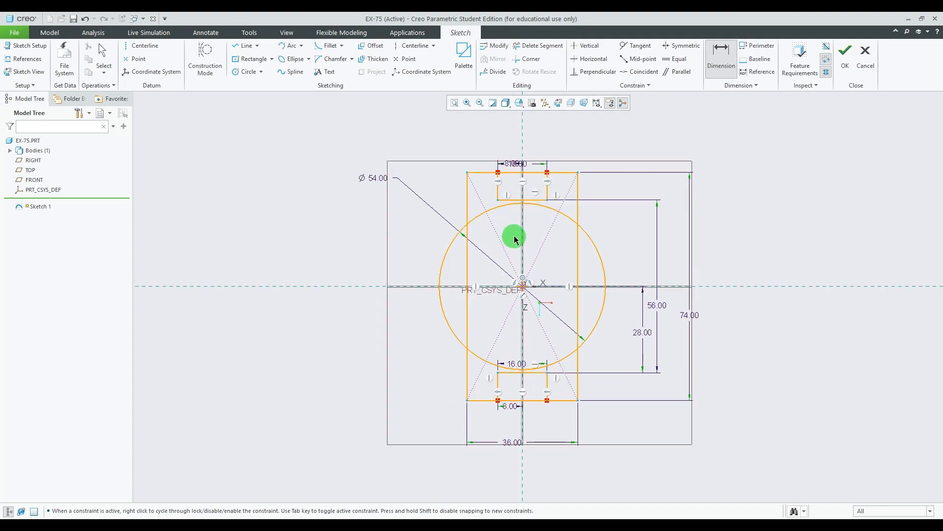
pyautogui.scroll(1, 501, 243)
pyautogui.scroll(-1, 415, 237)
pyautogui.scroll(1, 539, 261)
pyautogui.scroll(-1, 501, 274)
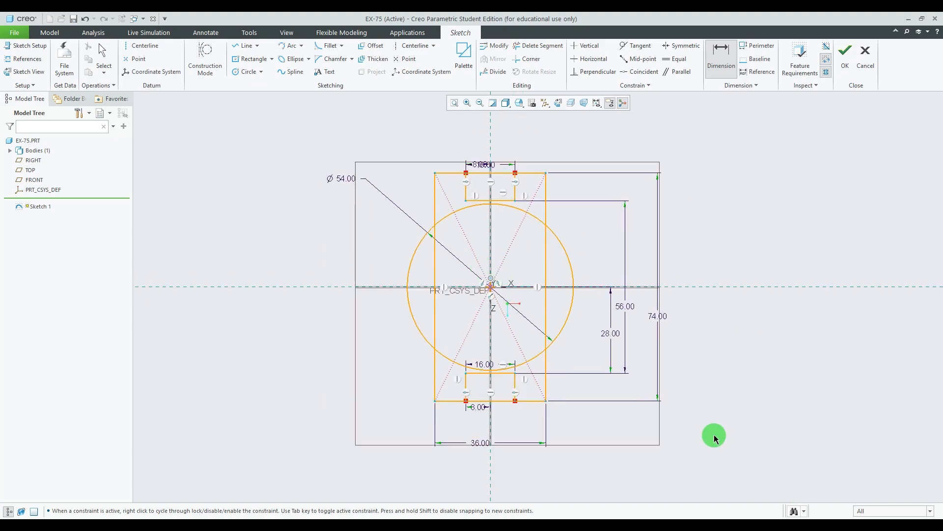
pyautogui.scroll(4, 486, 169)
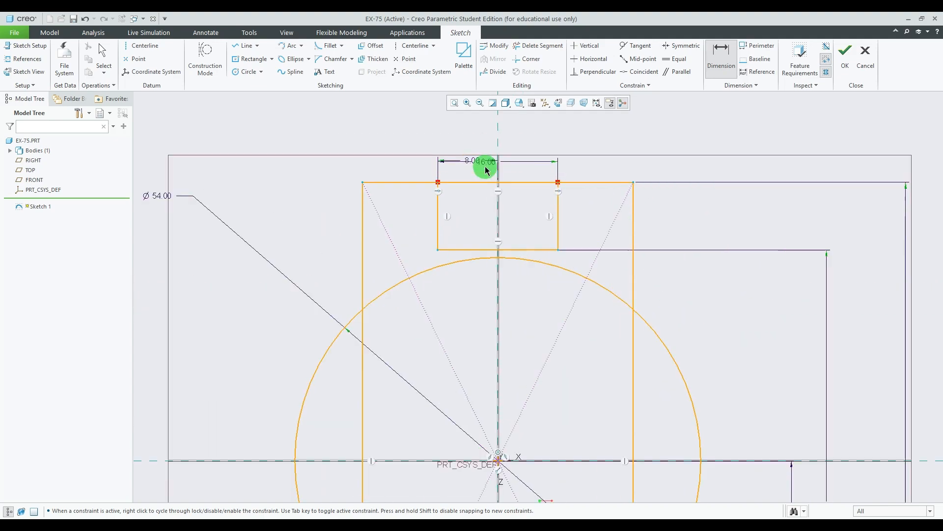
pyautogui.middleClick(471, 163)
pyautogui.moveTo(470, 160)
pyautogui.mouseDown()
pyautogui.moveTo(471, 177)
pyautogui.moveTo(489, 128)
pyautogui.mouseUp()
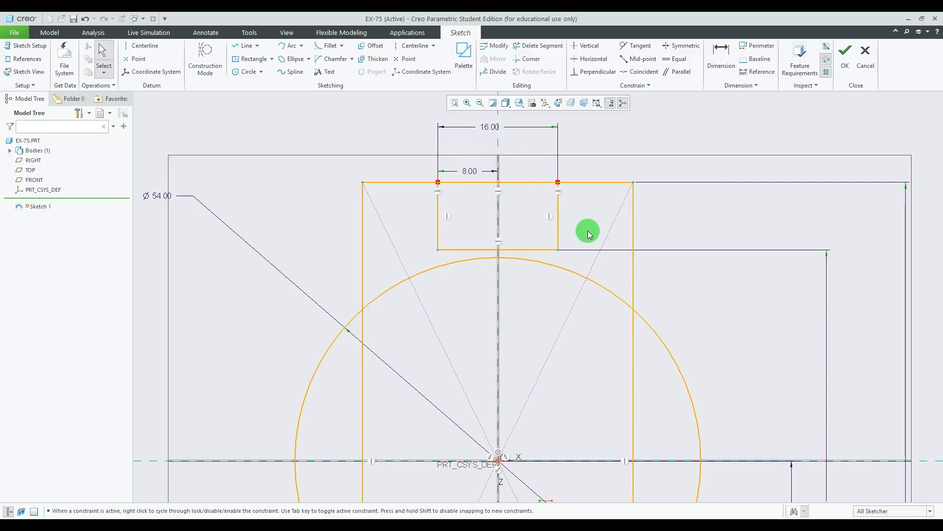
# Check the inner opening in the reference drawing and sketch a center rectangle about 25 mm wide and 29 mm high at the origin.
pyautogui.scroll(-4, 565, 218)
pyautogui.scroll(2, 613, 265)
pyautogui.click(654, 528)
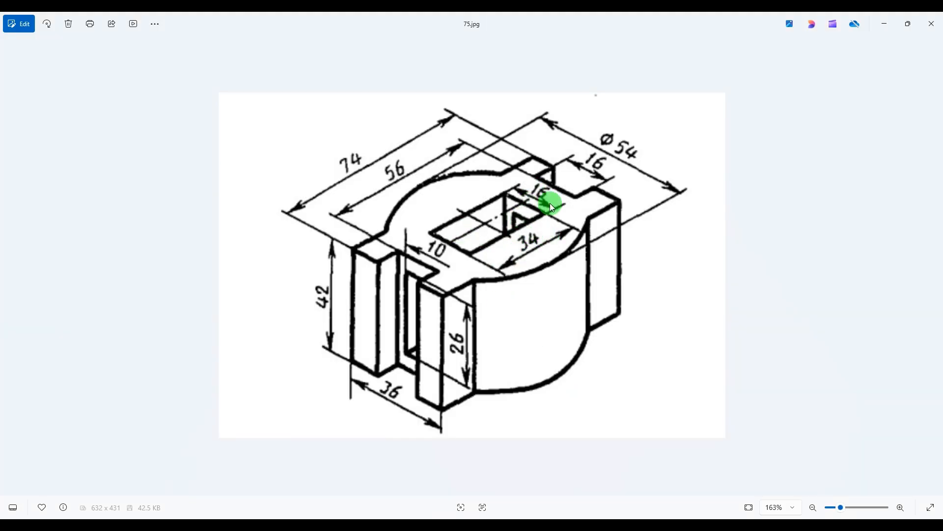
pyautogui.click(645, 527)
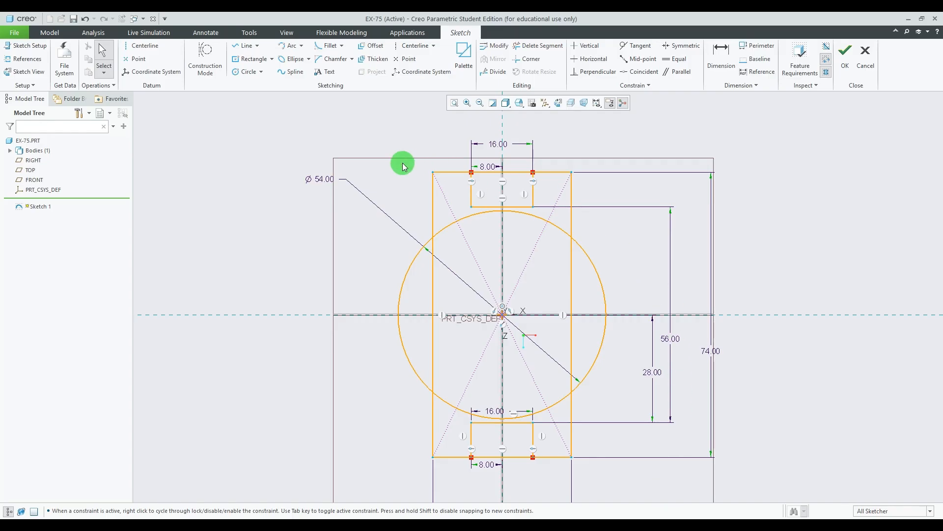
pyautogui.click(252, 59)
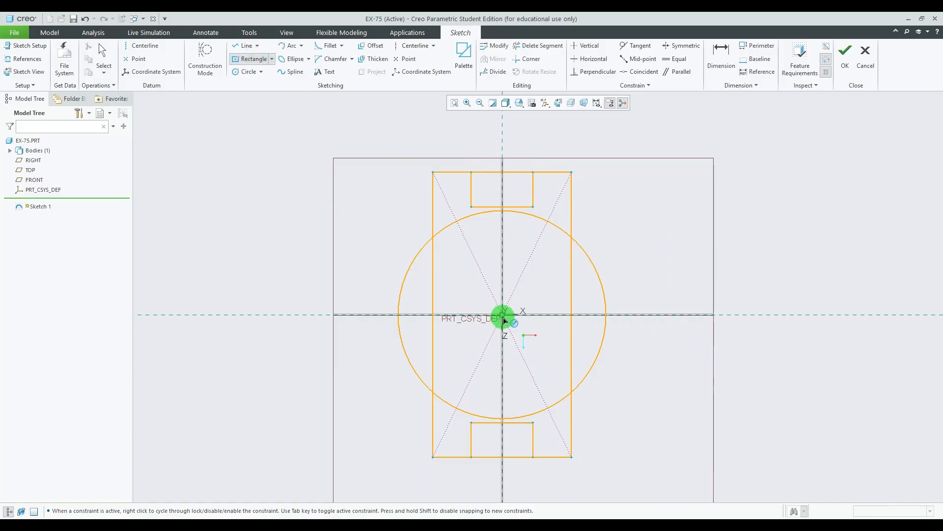
pyautogui.moveTo(504, 319)
pyautogui.mouseDown()
pyautogui.moveTo(529, 375)
pyautogui.moveTo(558, 371)
pyautogui.moveTo(551, 372)
pyautogui.mouseUp()
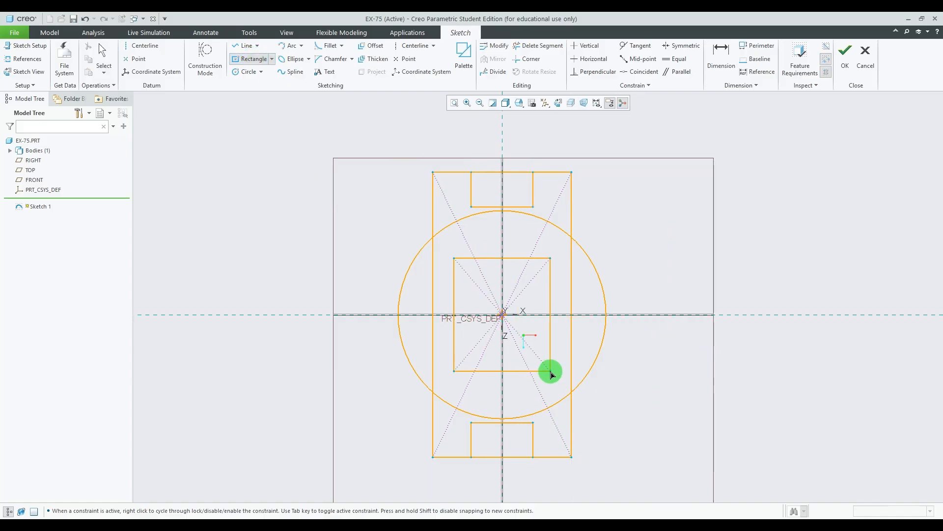
pyautogui.middleClick(688, 281)
# Place the inner rectangle's height dimension outside its right side and set it to 34 mm.
pyautogui.scroll(-3, 552, 337)
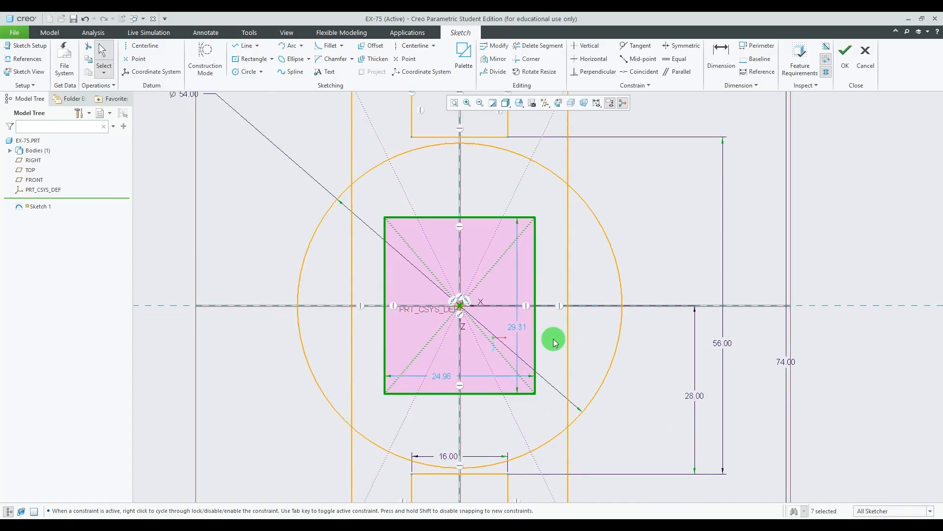
pyautogui.moveTo(521, 333); pyautogui.dragTo(557, 328)
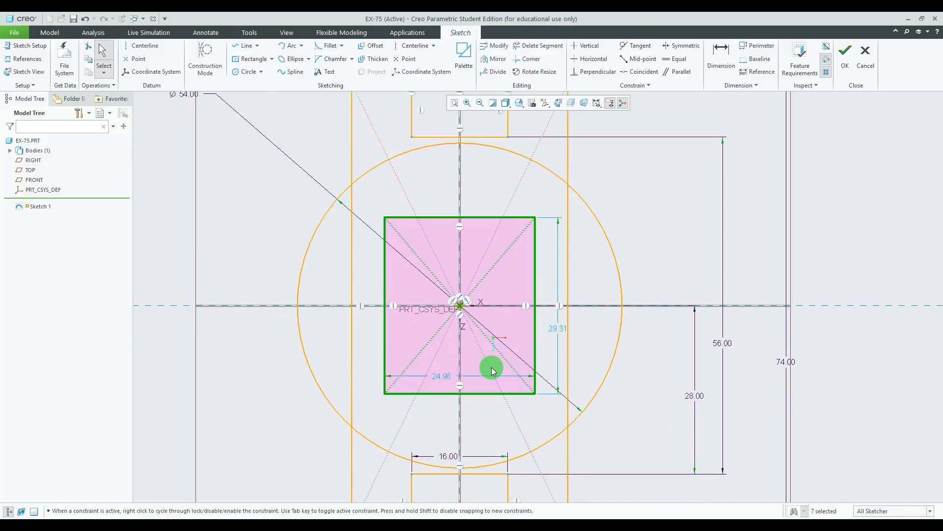
pyautogui.doubleClick(559, 330)
pyautogui.write('34')
pyautogui.press('Return')
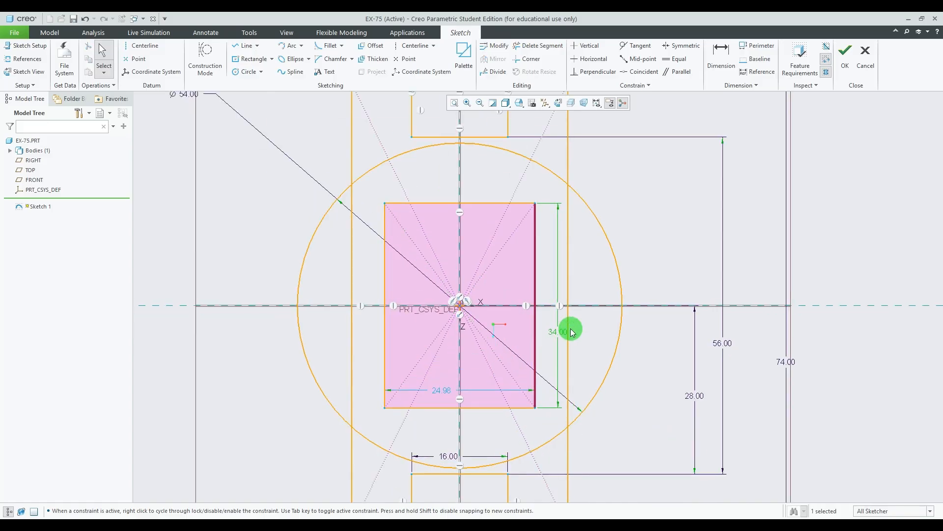
# Set the inner rectangle's width to 16 mm.
pyautogui.doubleClick(441, 388)
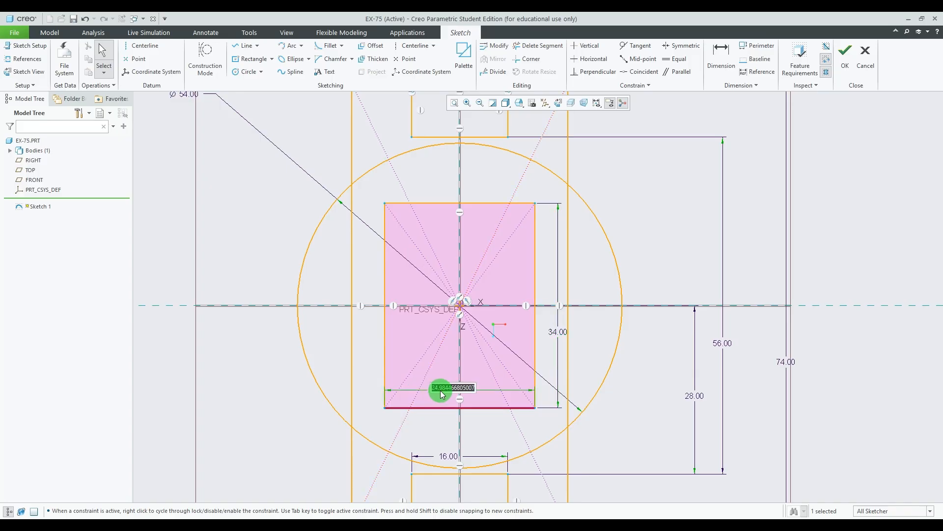
pyautogui.write('16')
pyautogui.press('Return')
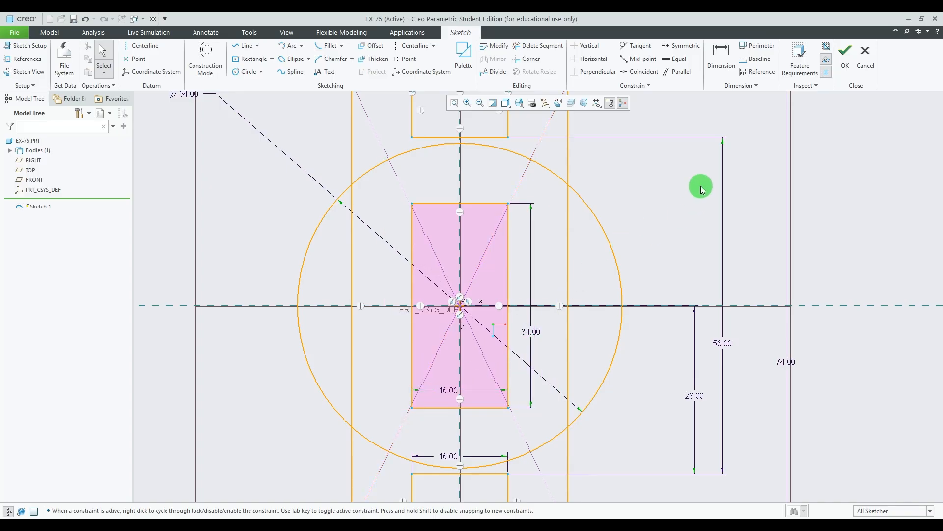
# Check the full profile against the 75.jpg reference drawing and finish the sketch.
pyautogui.scroll(-4, 576, 290)
pyautogui.hotkey('alt', 'Tab')
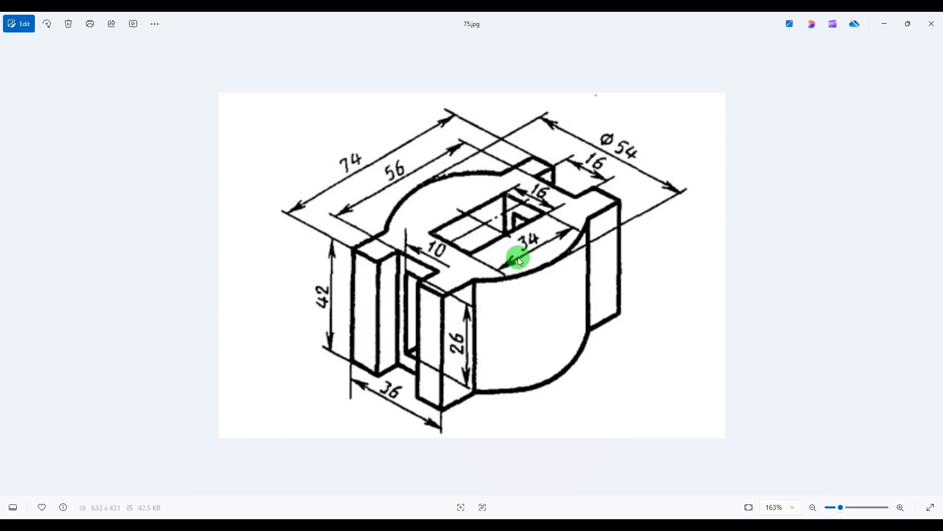
pyautogui.hotkey('alt', 'Tab')
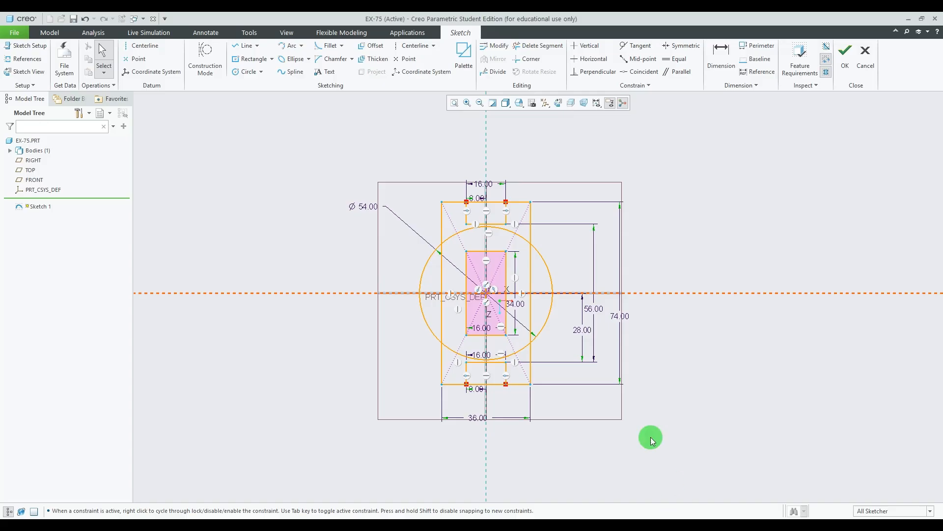
pyautogui.scroll(2, 485, 353)
pyautogui.scroll(-3, 492, 348)
pyautogui.scroll(1, 535, 353)
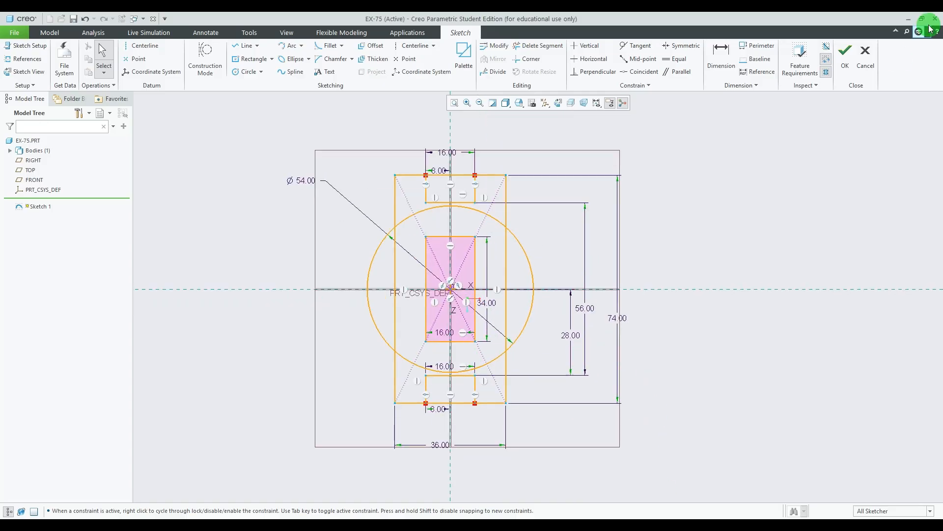
pyautogui.click(846, 51)
pyautogui.moveTo(785, 190)
pyautogui.mouseDown(button='middle')
pyautogui.moveTo(738, 205)
pyautogui.moveTo(722, 261)
pyautogui.moveTo(756, 225)
pyautogui.moveTo(743, 219)
pyautogui.mouseUp(button='middle')
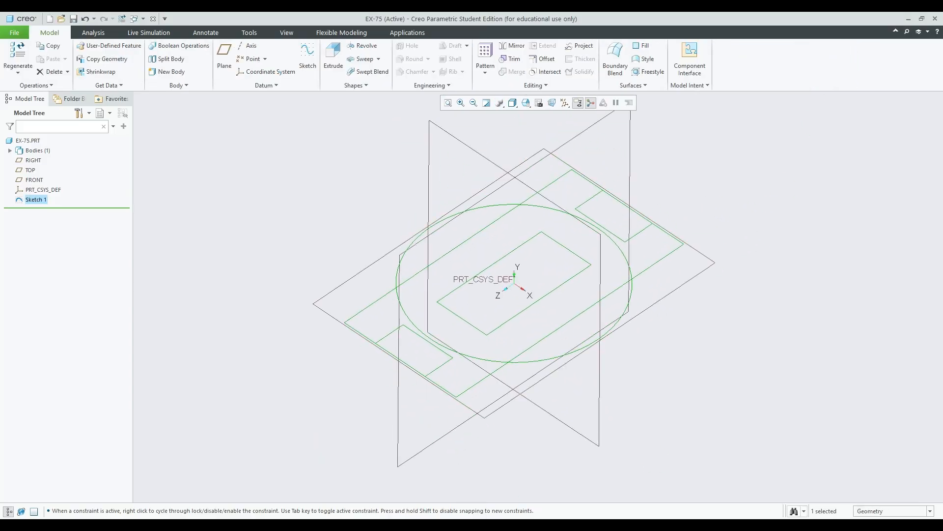
# Review the part's shape in the reference drawing and restrict selection to sketch regions.
pyautogui.hotkey('alt', 'Tab')
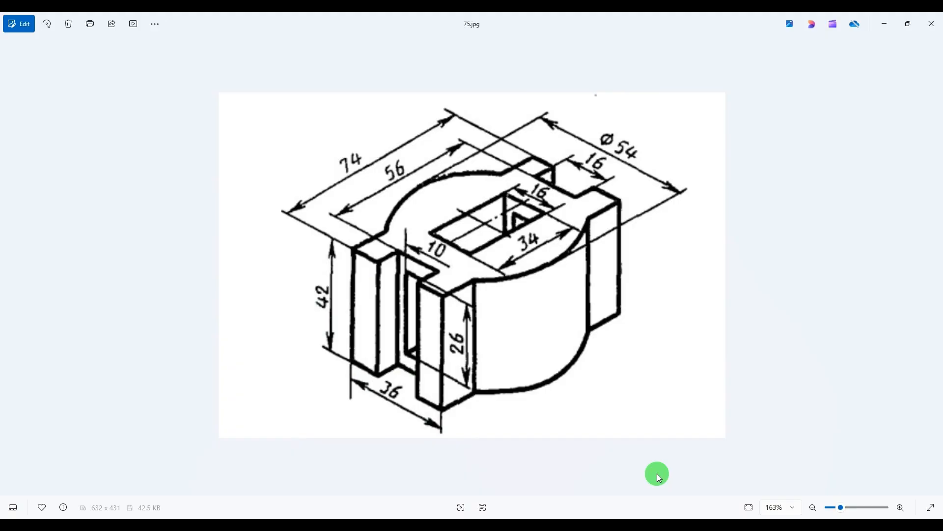
pyautogui.hotkey('alt', 'Tab')
pyautogui.hotkey('ctrl', 'd')
pyautogui.scroll(3, 554, 267)
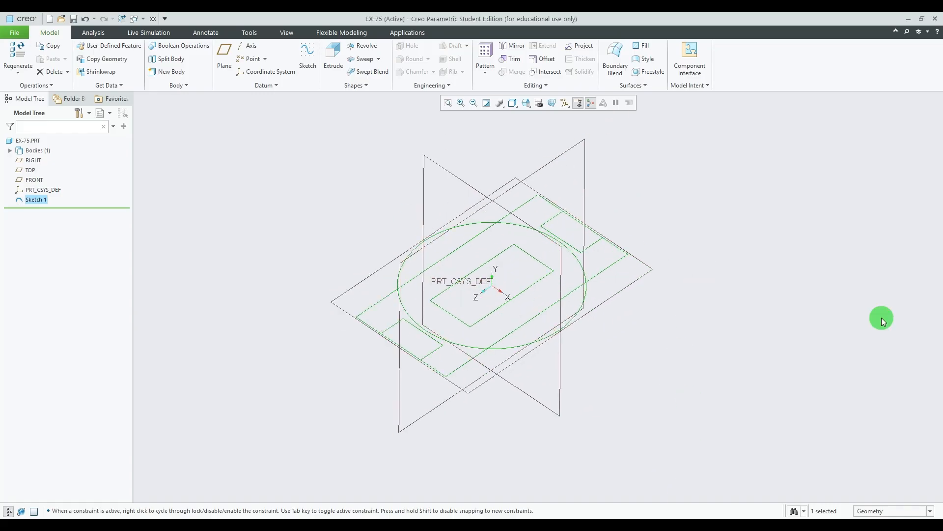
pyautogui.click(930, 511)
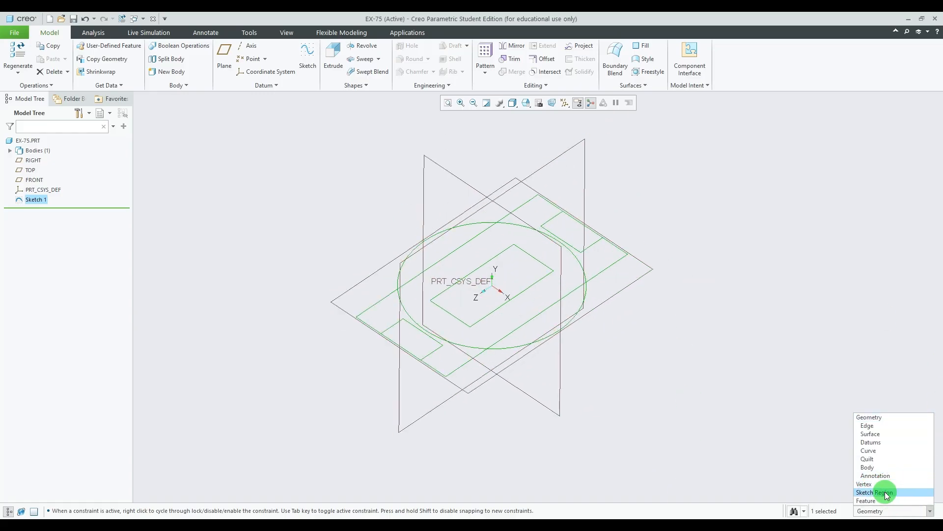
pyautogui.click(896, 493)
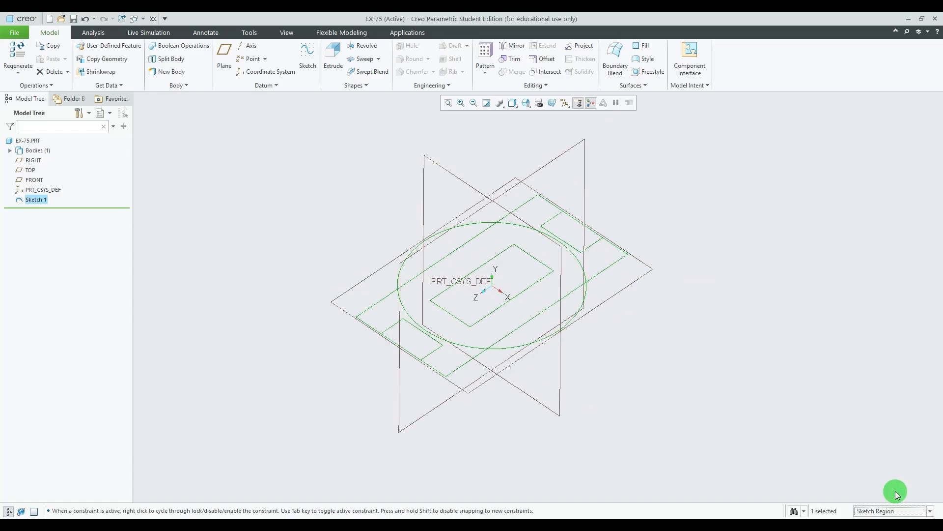
# Select the sketch regions forming the circular body and both notched ends, leaving out the notches and the inner rectangular opening.
pyautogui.click(429, 258)
pyautogui.keyDown('ctrl'); pyautogui.click(446, 270); pyautogui.keyUp('ctrl')
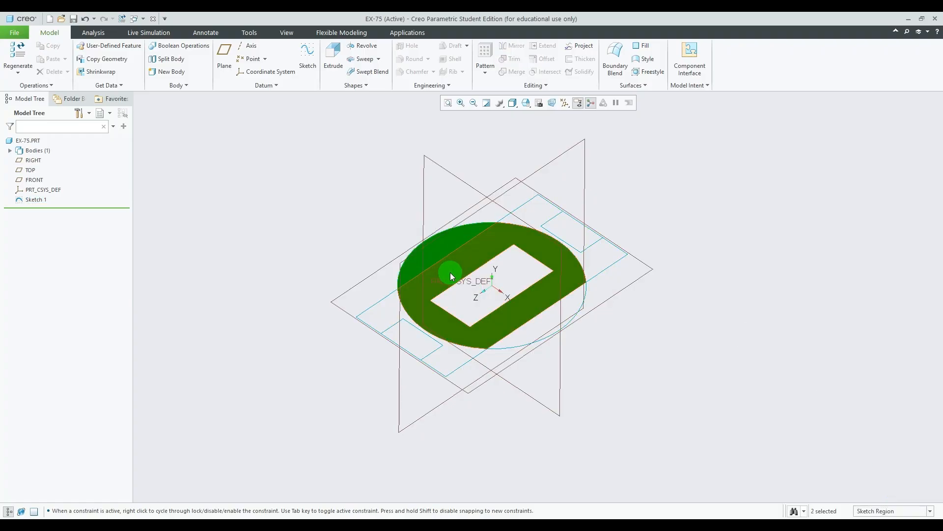
pyautogui.keyDown('ctrl'); pyautogui.click(529, 326); pyautogui.keyUp('ctrl')
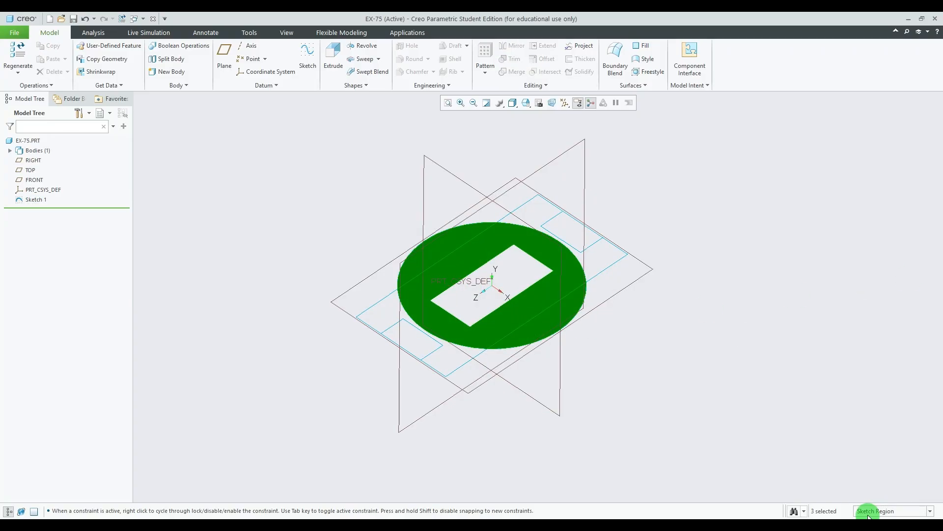
pyautogui.keyDown('ctrl'); pyautogui.click(452, 360); pyautogui.keyUp('ctrl')
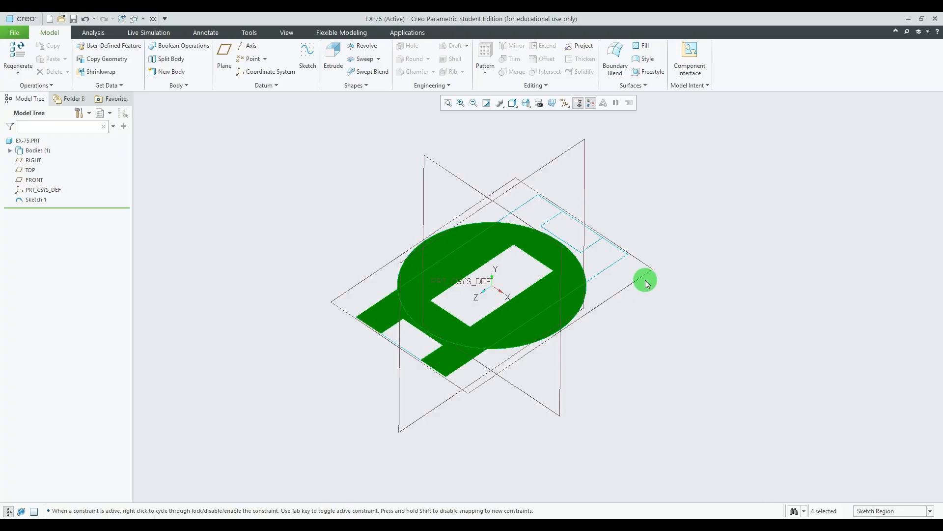
pyautogui.keyDown('ctrl'); pyautogui.click(597, 254); pyautogui.keyUp('ctrl')
pyautogui.moveTo(704, 301)
pyautogui.mouseDown(button='middle')
pyautogui.moveTo(704, 274)
pyautogui.moveTo(714, 268)
pyautogui.moveTo(724, 305)
pyautogui.moveTo(712, 318)
pyautogui.moveTo(709, 289)
pyautogui.mouseUp(button='middle')
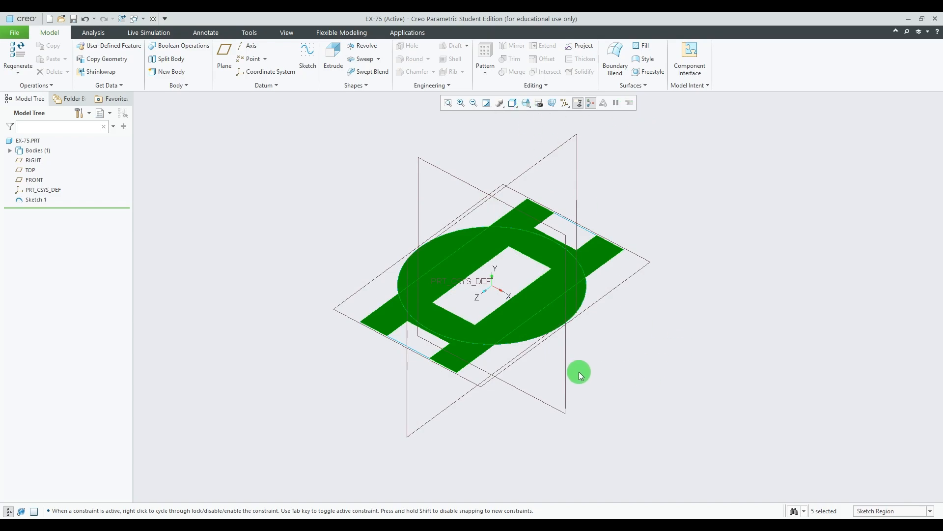
pyautogui.scroll(2, 543, 347)
pyautogui.scroll(-2, 537, 340)
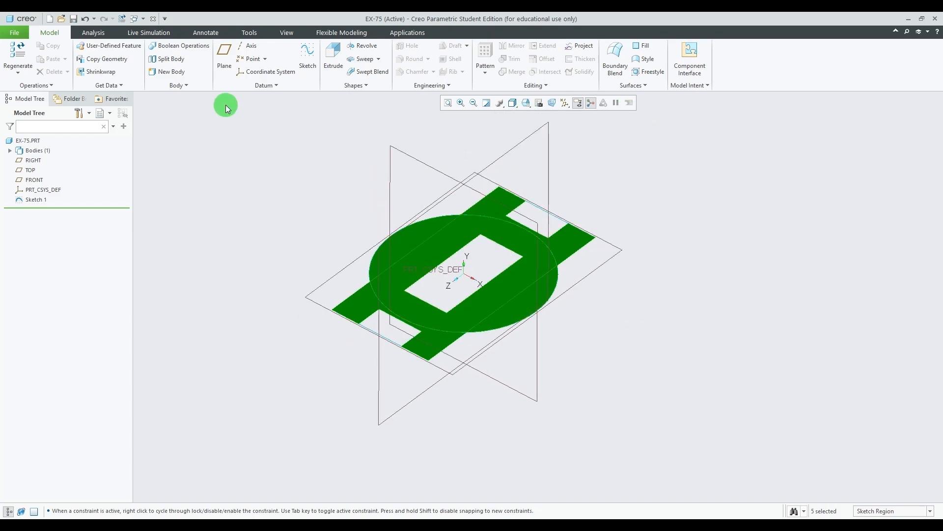
# Start a solid extrusion of the selected regions, check the height in the reference drawing, and make the depth symmetric about the sketch plane.
pyautogui.click(333, 57)
pyautogui.scroll(-3, 595, 325)
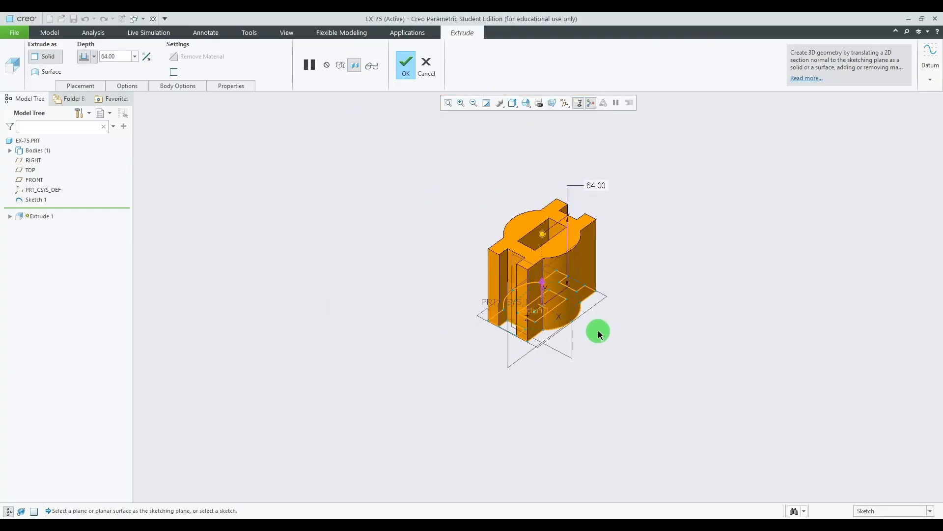
pyautogui.click(639, 524)
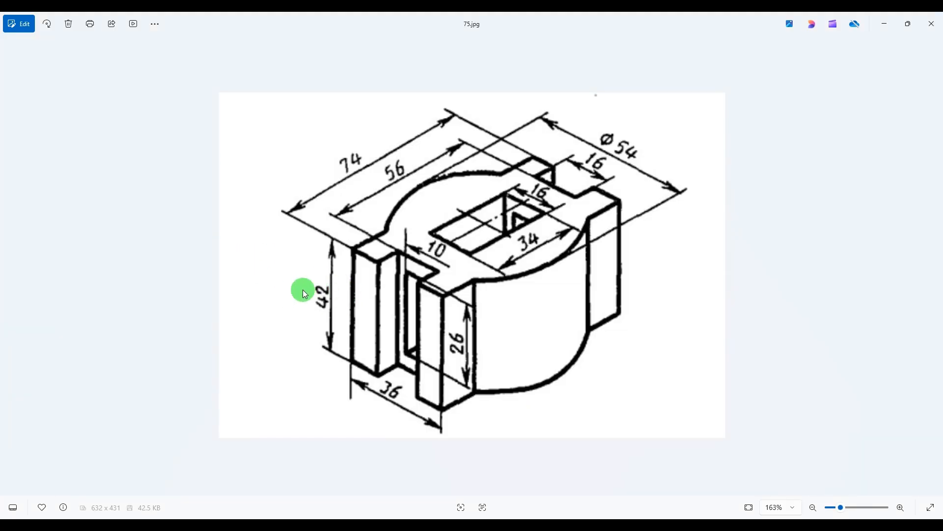
pyautogui.click(666, 521)
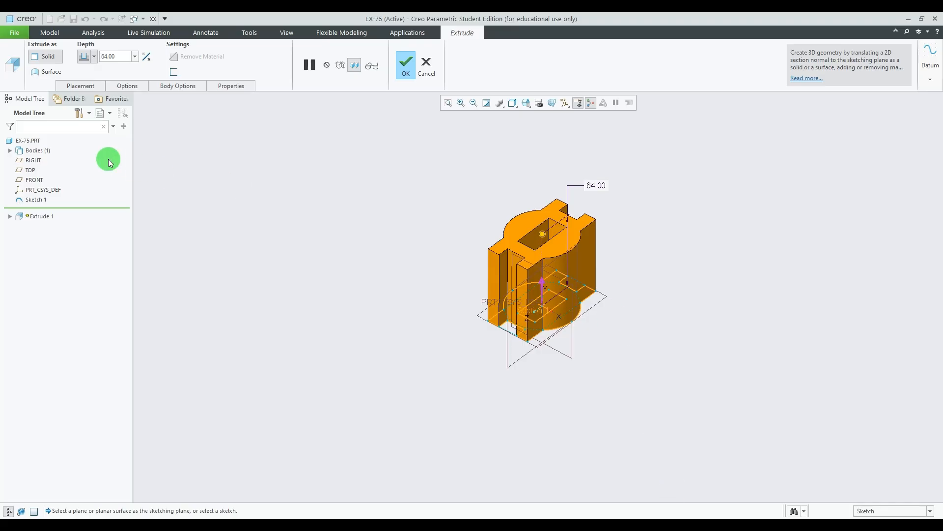
pyautogui.click(94, 57)
pyautogui.click(84, 85)
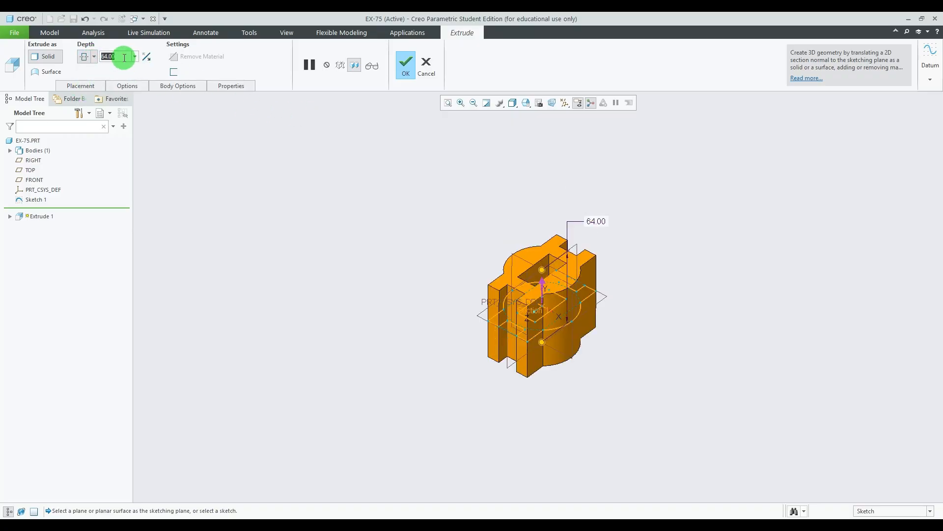
# Set the symmetric extrusion's depth to 42 mm and complete the feature.
pyautogui.write('42')
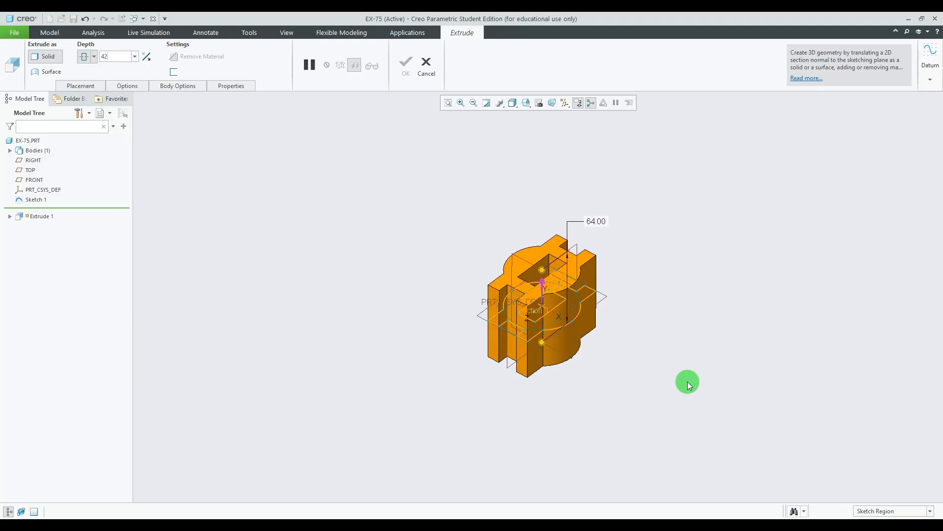
pyautogui.press('Return')
pyautogui.scroll(-6, 592, 329)
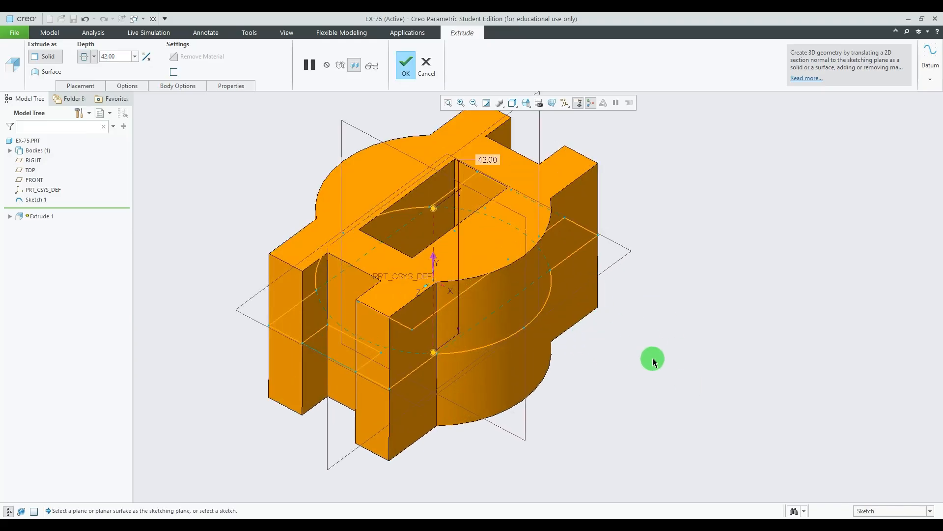
pyautogui.scroll(4, 653, 359)
pyautogui.moveTo(641, 358)
pyautogui.mouseDown(button='middle')
pyautogui.moveTo(630, 320)
pyautogui.moveTo(634, 354)
pyautogui.mouseUp(button='middle')
pyautogui.scroll(-3, 656, 297)
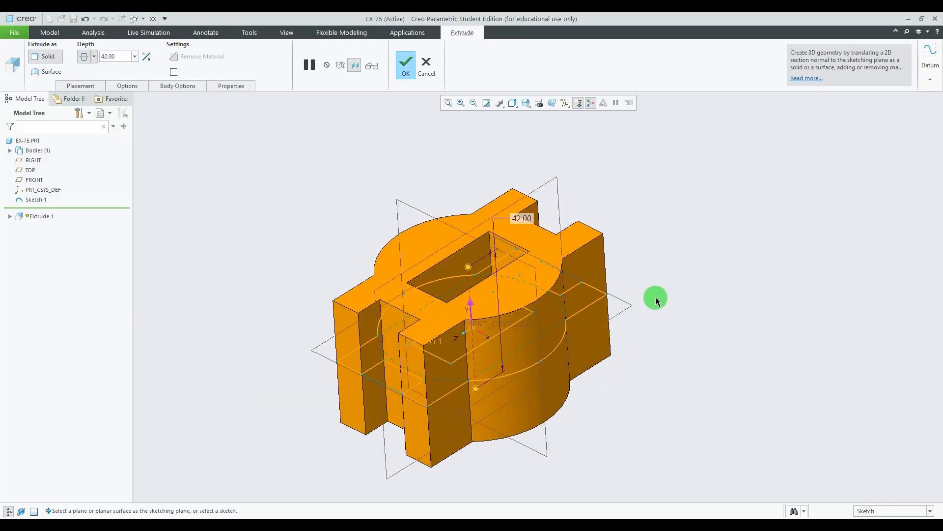
pyautogui.click(406, 67)
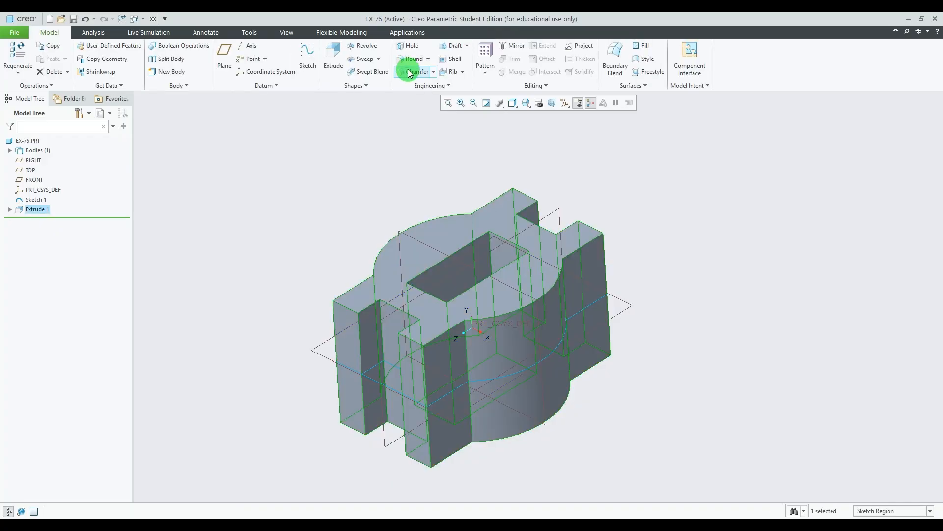
pyautogui.moveTo(737, 259)
pyautogui.mouseDown(button='middle')
pyautogui.moveTo(761, 269)
pyautogui.moveTo(738, 276)
pyautogui.mouseUp(button='middle')
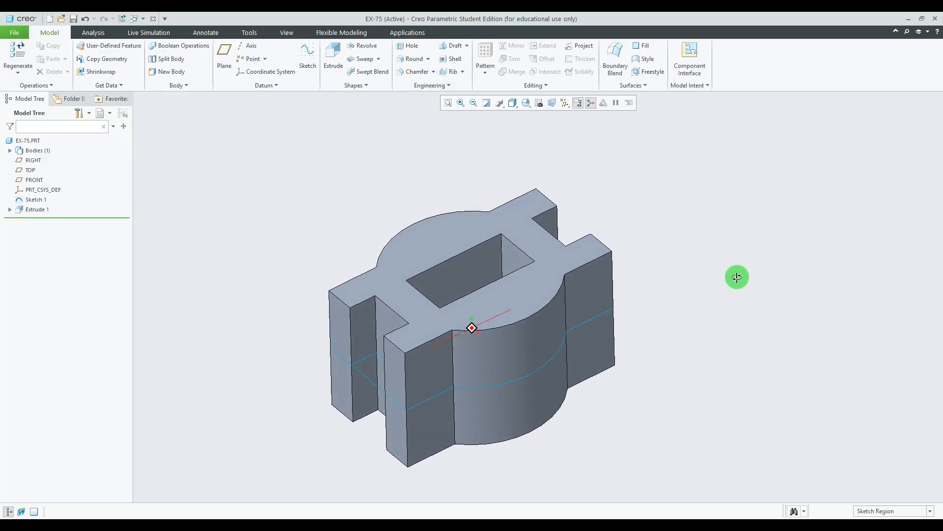
# Check the slot in the reference drawing, start a sketch on the front notch's inner face, and orient the view to the sketch plane.
pyautogui.click(635, 524)
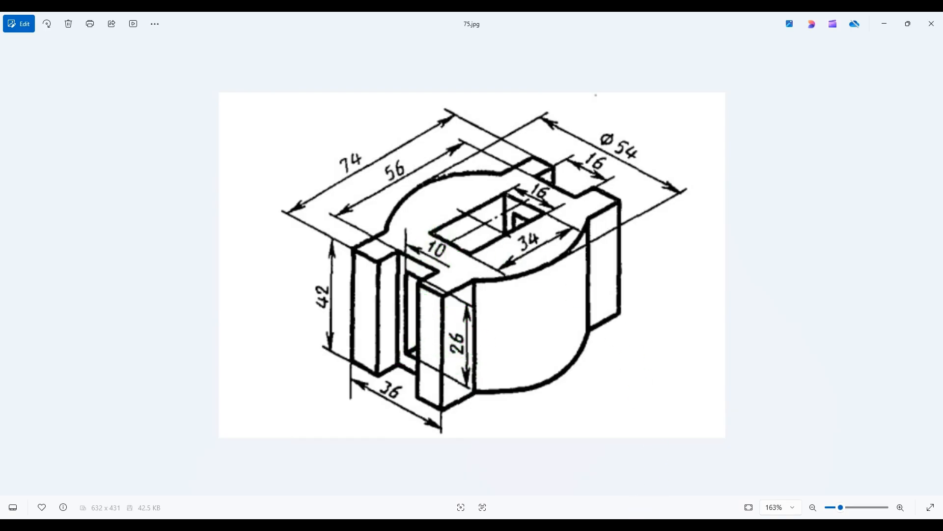
pyautogui.click(610, 524)
pyautogui.moveTo(440, 366)
pyautogui.mouseDown(button='middle')
pyautogui.moveTo(444, 334)
pyautogui.moveTo(427, 319)
pyautogui.mouseUp(button='middle')
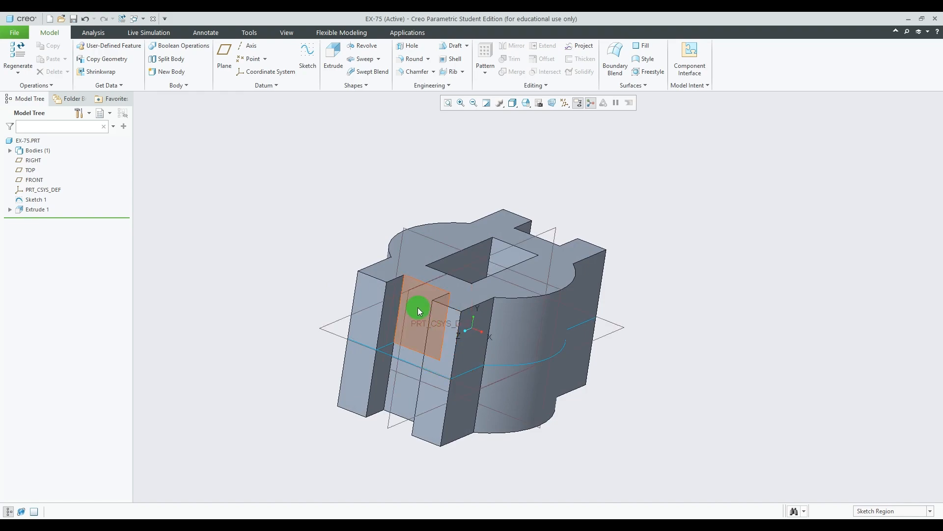
pyautogui.click(419, 310)
pyautogui.click(308, 58)
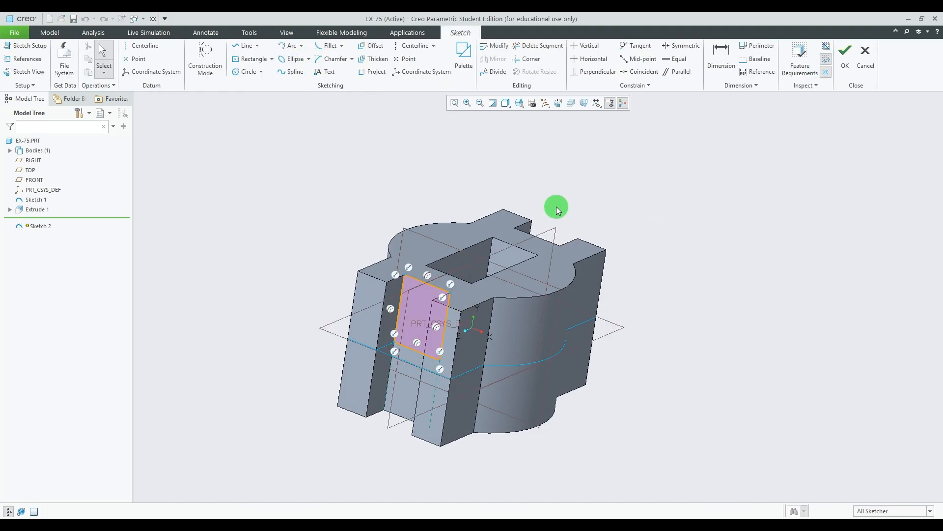
pyautogui.click(558, 103)
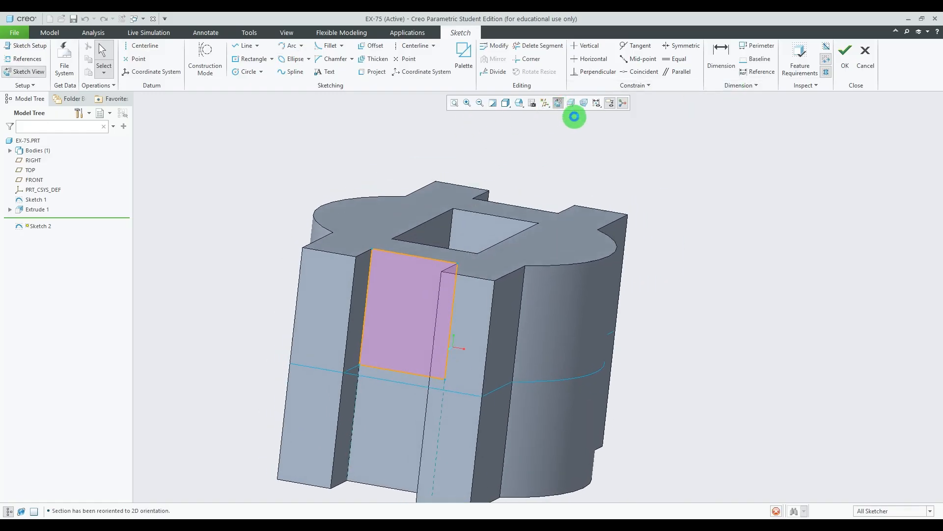
# Sketch a center rectangle about 9 mm wide and 26 mm high at the origin on the notch face.
pyautogui.click(251, 58)
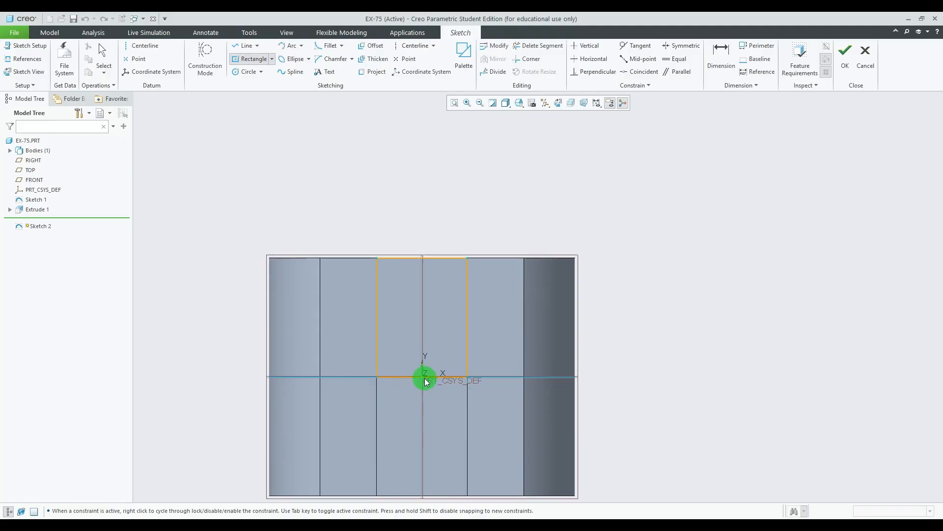
pyautogui.click(449, 451)
pyautogui.middleClick(645, 294)
pyautogui.scroll(2, 589, 226)
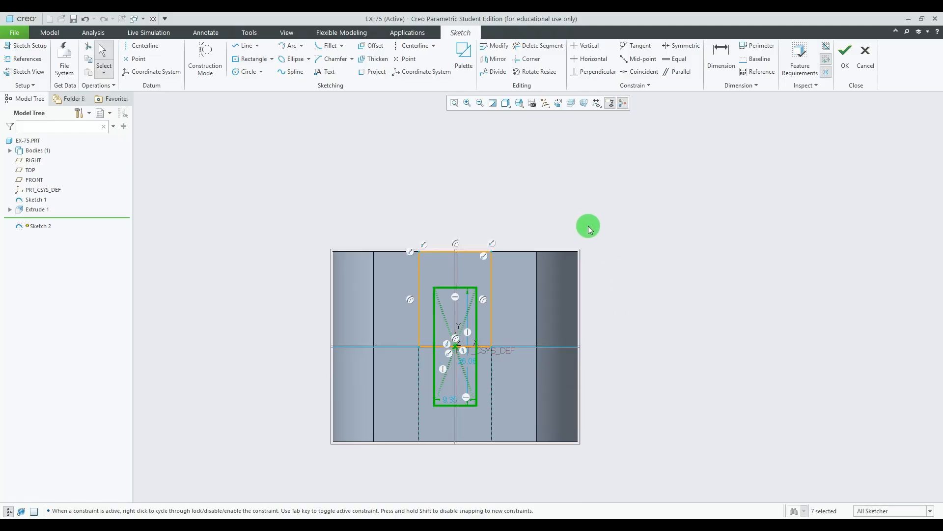
pyautogui.scroll(-2, 493, 333)
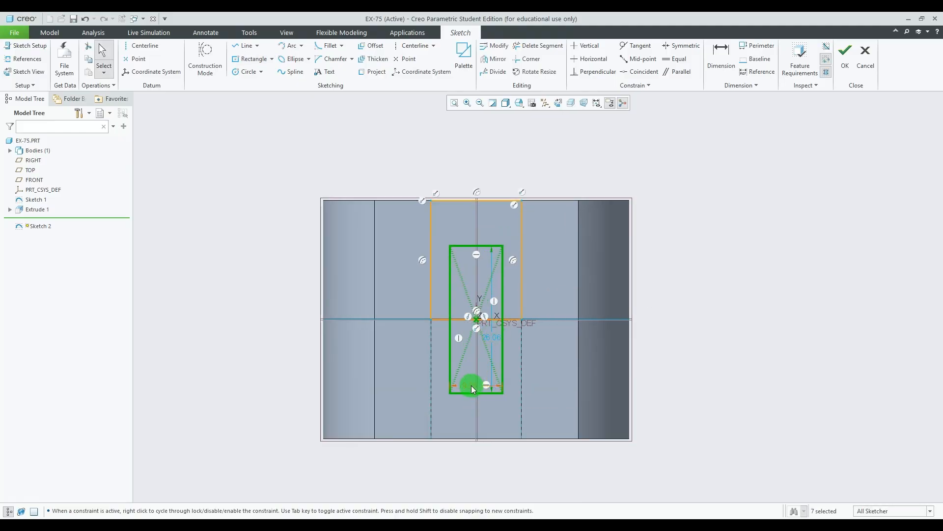
# Place the slot rectangle's width dimension below it and set it to 10 mm.
pyautogui.moveTo(472, 386); pyautogui.dragTo(476, 417)
pyautogui.doubleClick(478, 418)
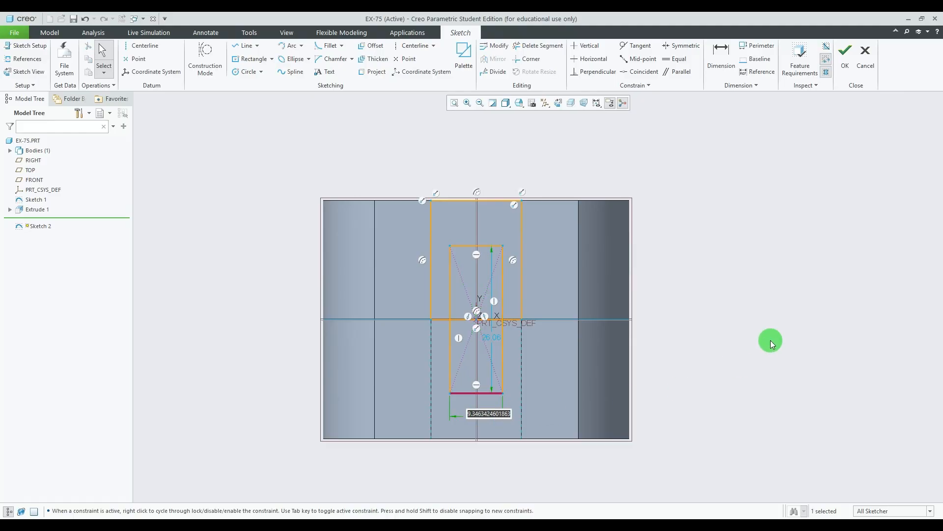
pyautogui.write('10')
pyautogui.press('Return')
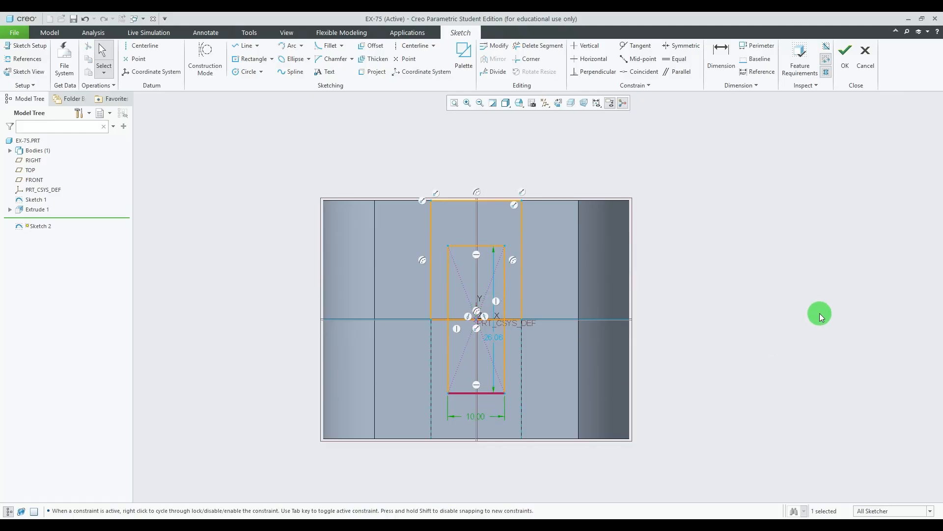
# Place the slot rectangle's height dimension outside its right side and set it to 26 mm.
pyautogui.moveTo(495, 339); pyautogui.dragTo(545, 324)
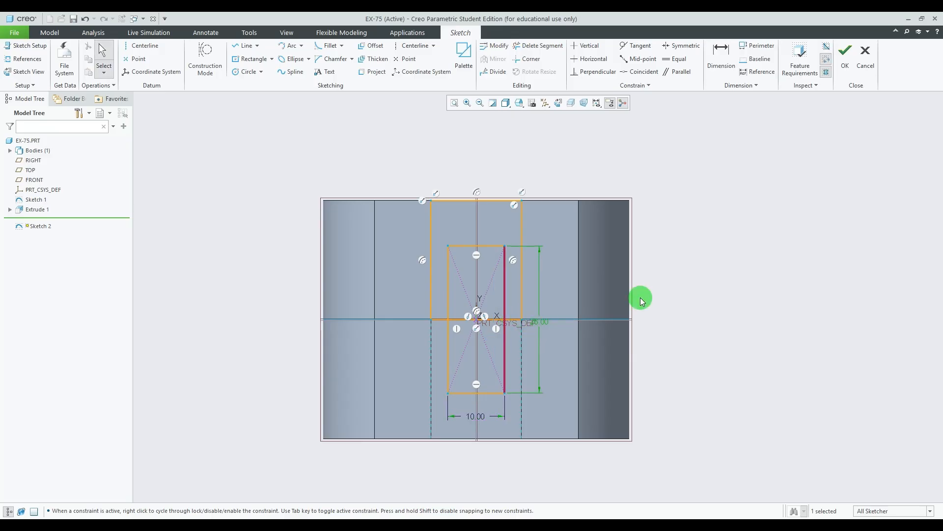
pyautogui.click(777, 237)
pyautogui.scroll(-1, 544, 332)
pyautogui.scroll(2, 543, 331)
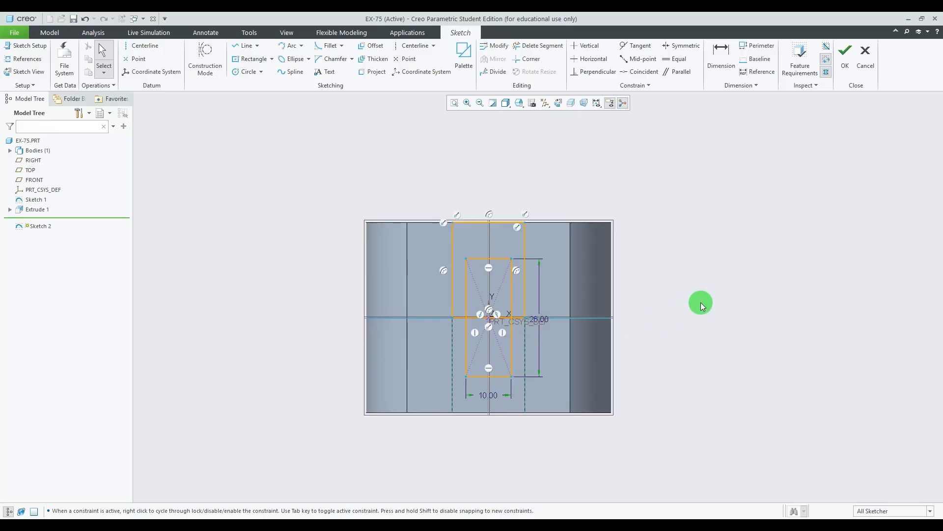
# Finish the 10 by 26 mm slot sketch on the notch face.
pyautogui.click(845, 54)
pyautogui.moveTo(806, 138)
pyautogui.mouseDown(button='middle')
pyautogui.moveTo(752, 215)
pyautogui.moveTo(766, 263)
pyautogui.moveTo(760, 252)
pyautogui.mouseUp(button='middle')
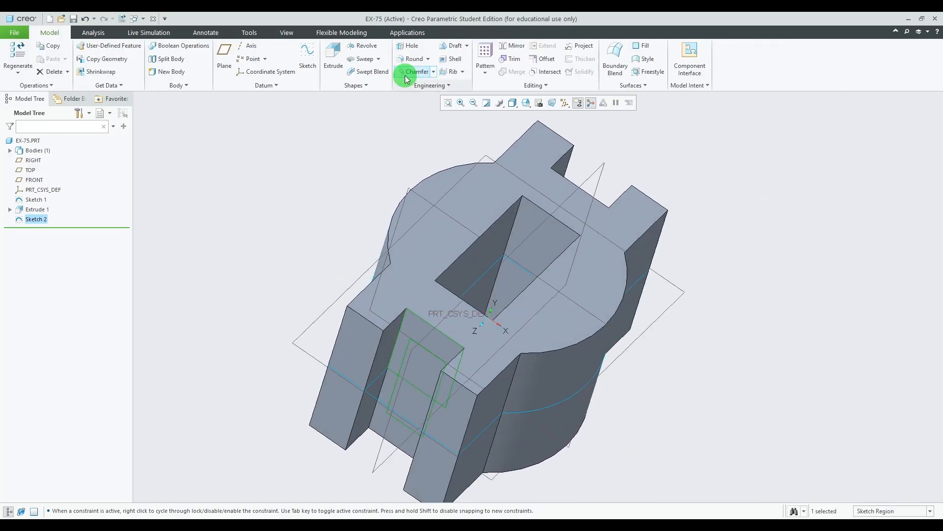
pyautogui.click(333, 54)
pyautogui.click(470, 417)
pyautogui.click(795, 297)
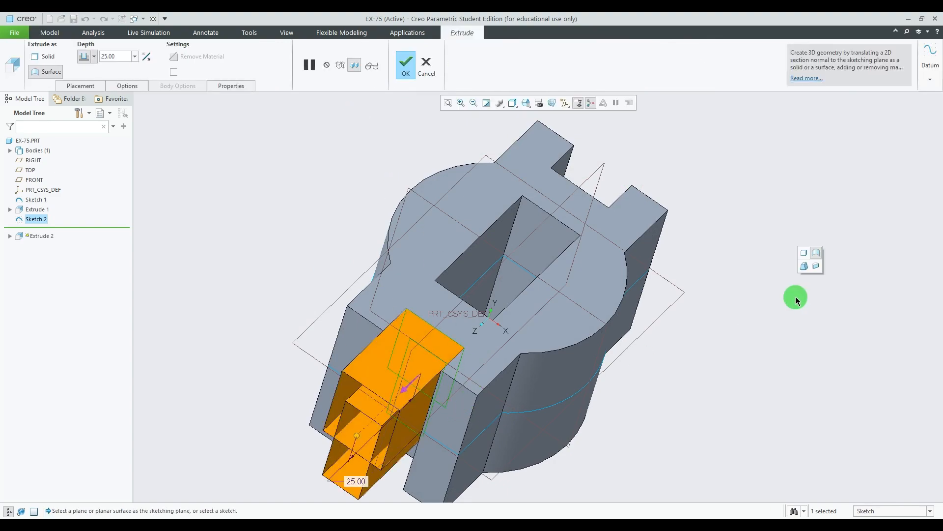
pyautogui.press('Escape')
# Extrude both sketch regions inside the slot rectangle as a solid, reversing the direction into the part to remove material.
pyautogui.moveTo(416, 390)
pyautogui.mouseDown(button='middle')
pyautogui.moveTo(428, 361)
pyautogui.moveTo(452, 354)
pyautogui.mouseUp(button='middle')
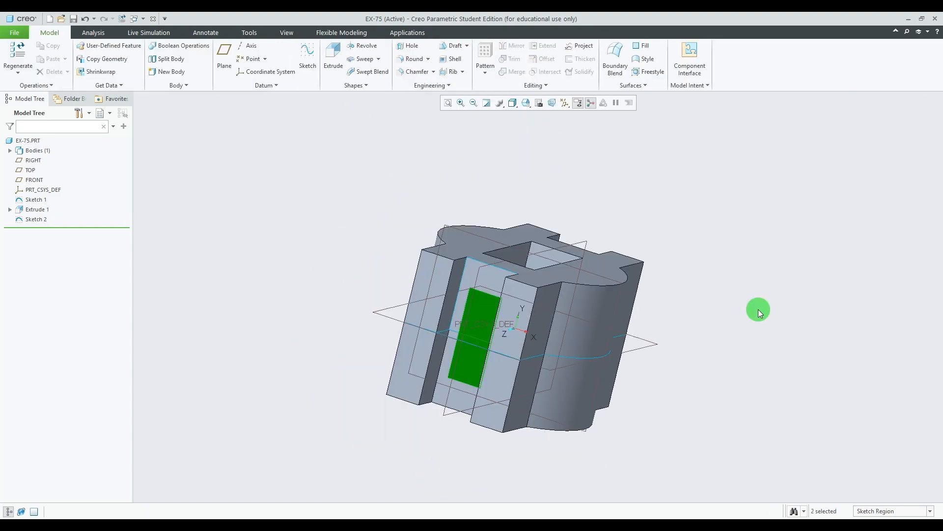
pyautogui.click(763, 298)
pyautogui.scroll(-2, 502, 319)
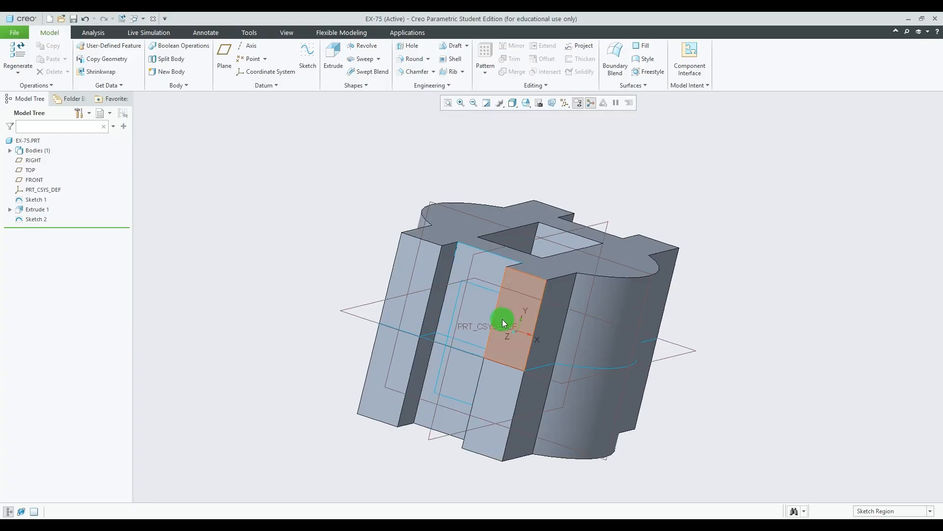
pyautogui.click(476, 313)
pyautogui.keyDown('ctrl'); pyautogui.click(477, 364); pyautogui.keyUp('ctrl')
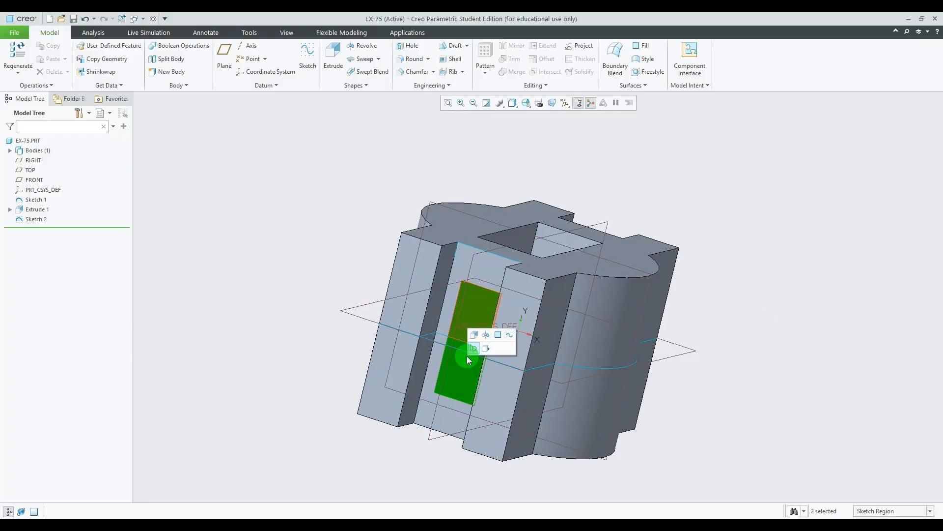
pyautogui.click(334, 54)
pyautogui.moveTo(865, 238); pyautogui.dragTo(559, 358, button='middle')
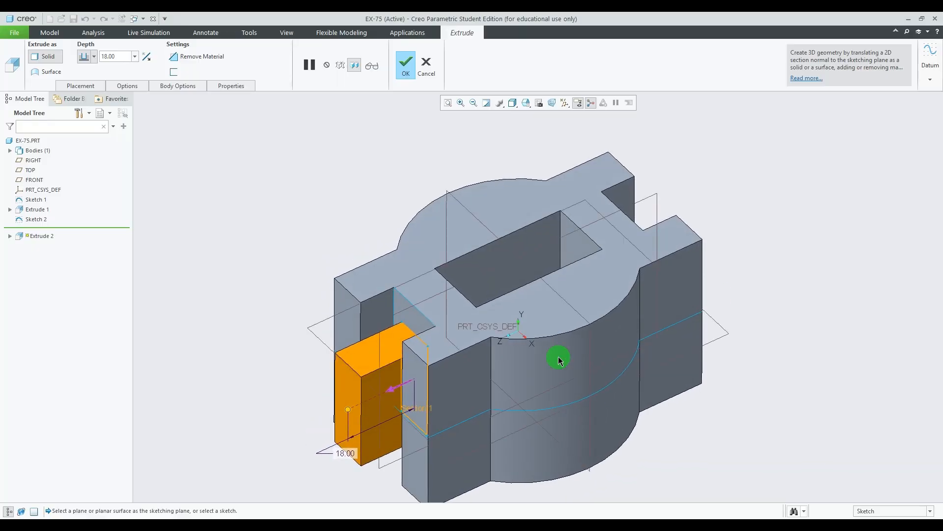
pyautogui.click(389, 391)
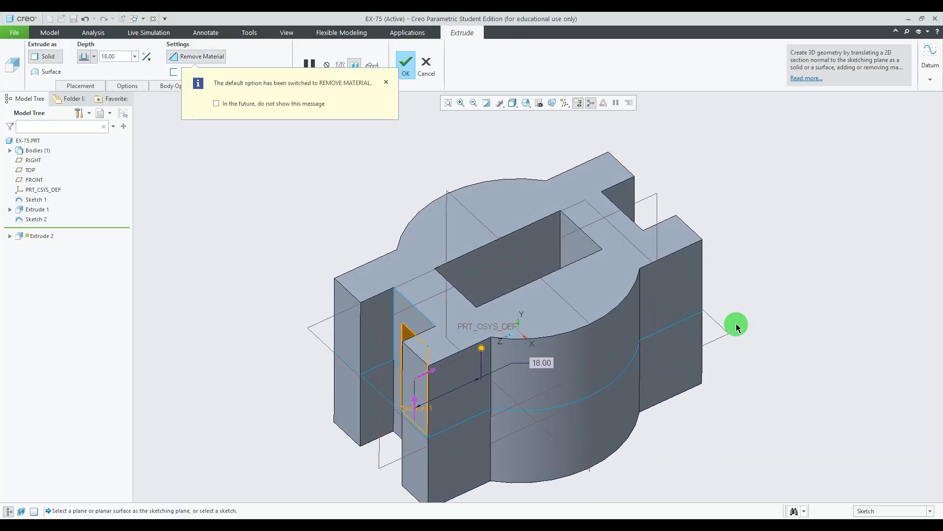
# Set the slot cut's depth to go through the entire part and complete the extrusion.
pyautogui.click(93, 56)
pyautogui.click(87, 114)
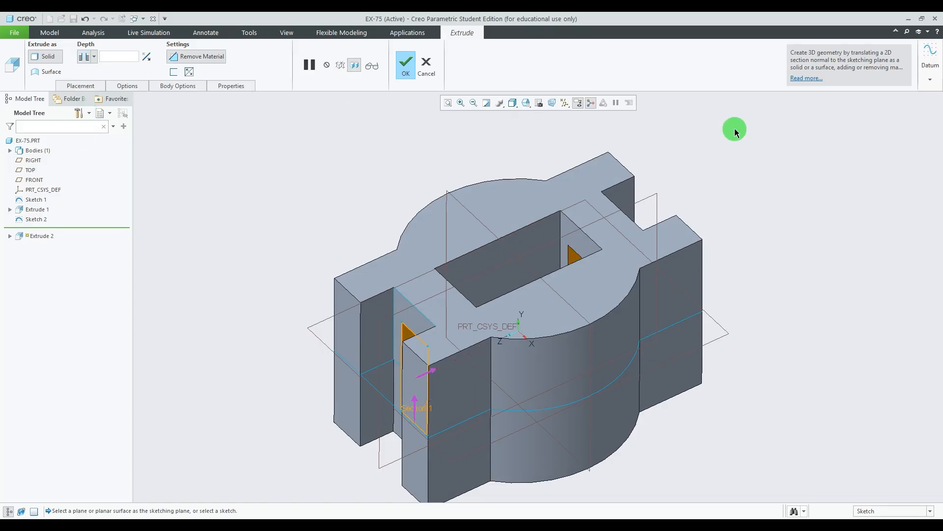
pyautogui.moveTo(733, 131); pyautogui.dragTo(679, 186, button='middle')
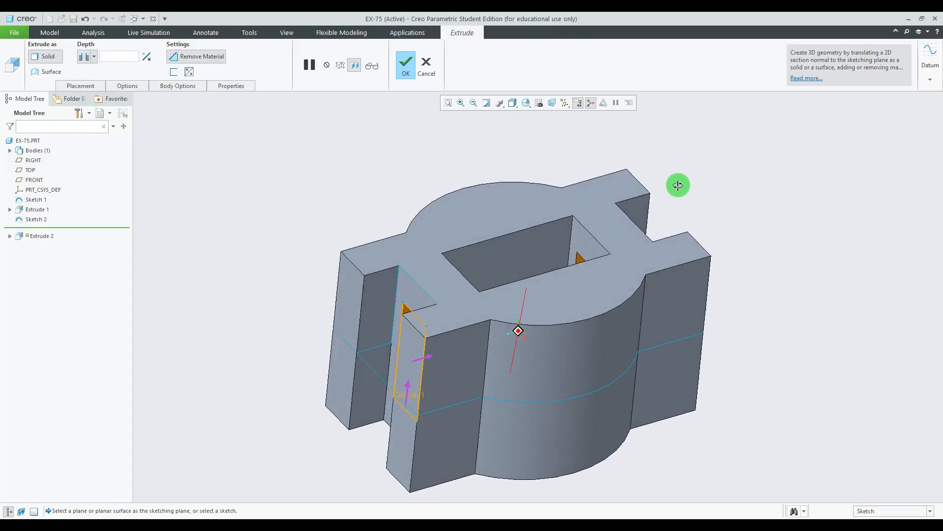
pyautogui.click(411, 74)
# Return the model to its default orientation and turn off the display of all datum axes, points, coordinate systems and planes.
pyautogui.moveTo(800, 214); pyautogui.dragTo(751, 210, button='middle')
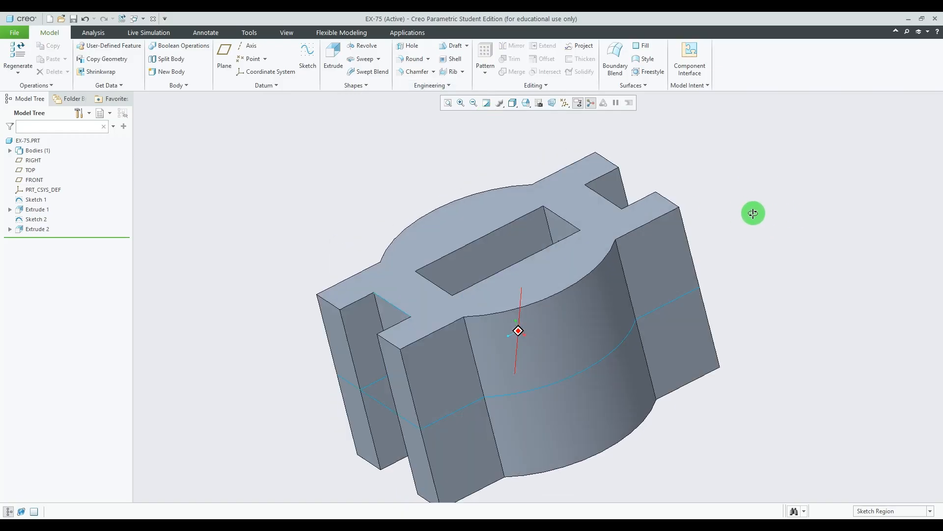
pyautogui.click(528, 106)
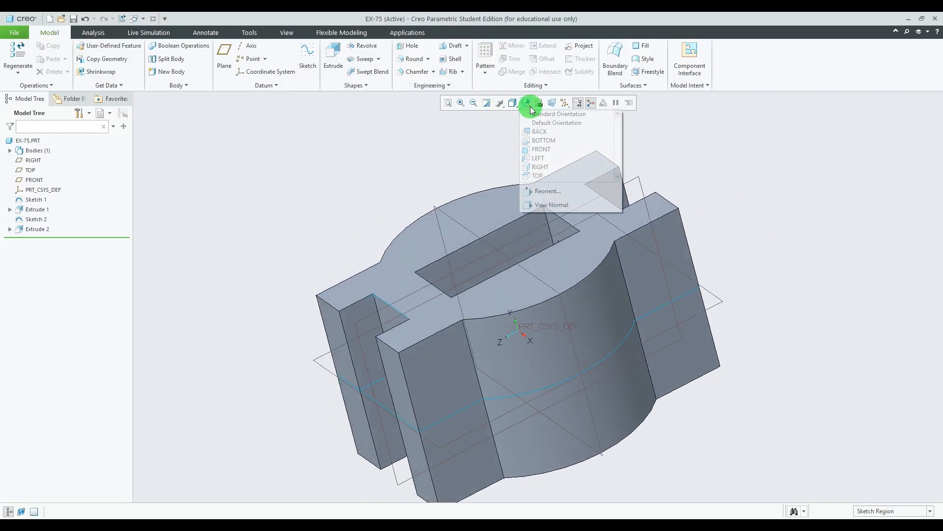
pyautogui.click(552, 121)
pyautogui.click(565, 103)
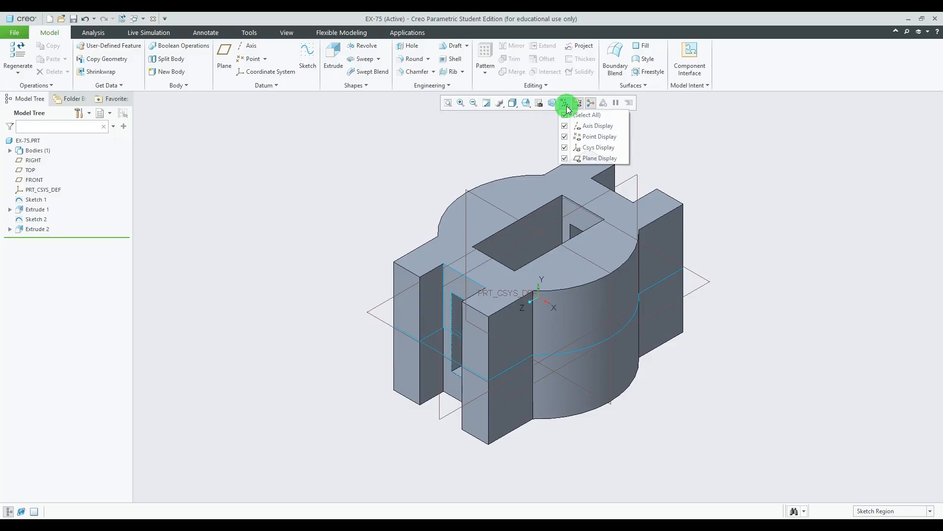
pyautogui.click(569, 115)
pyautogui.click(800, 206)
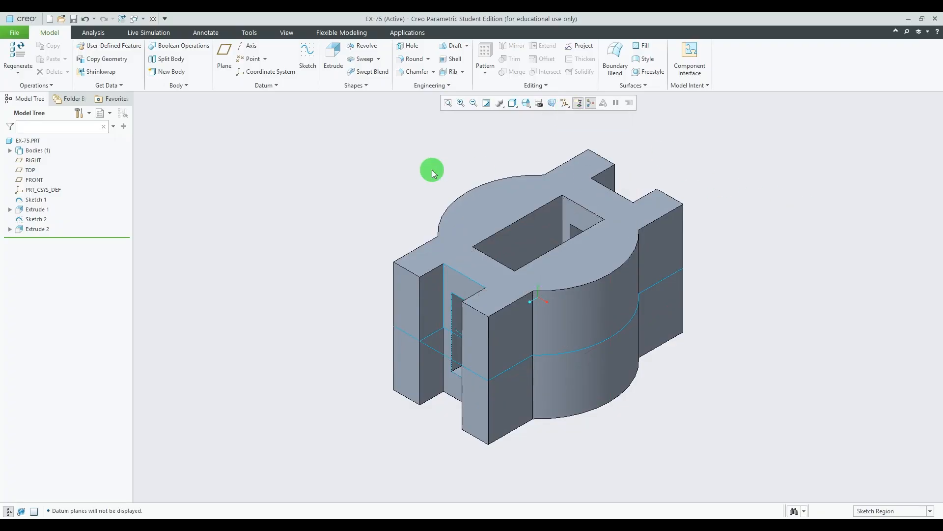
# Hide Sketch 1 and Sketch 2 from the model.
pyautogui.rightClick(40, 202)
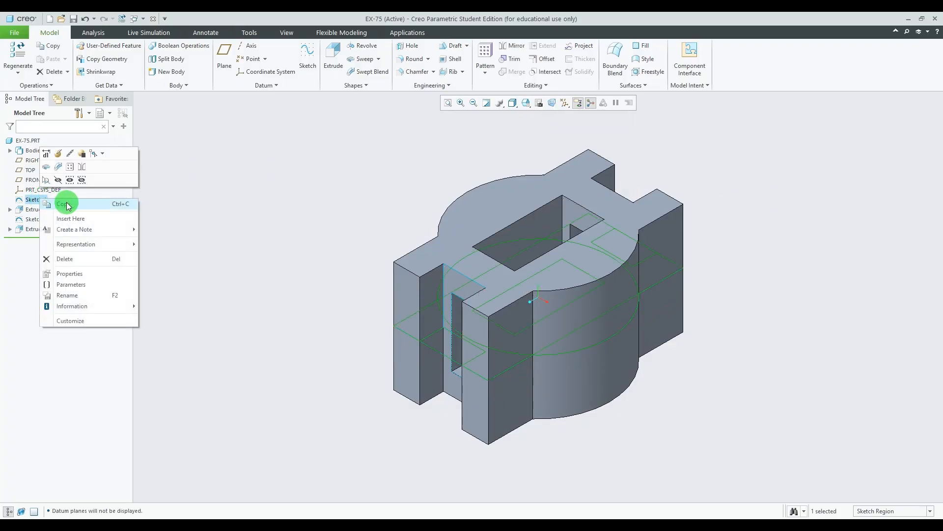
pyautogui.click(59, 181)
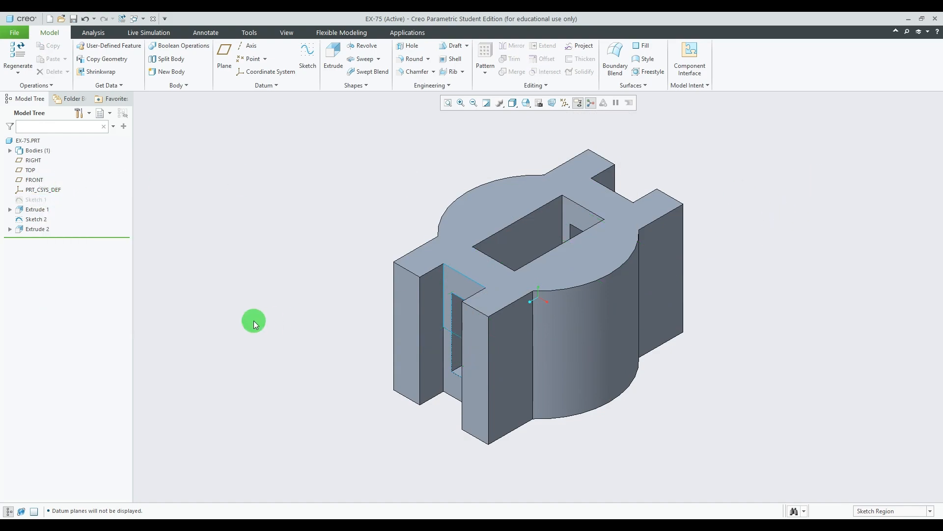
pyautogui.scroll(4, 311, 282)
pyautogui.scroll(-3, 427, 286)
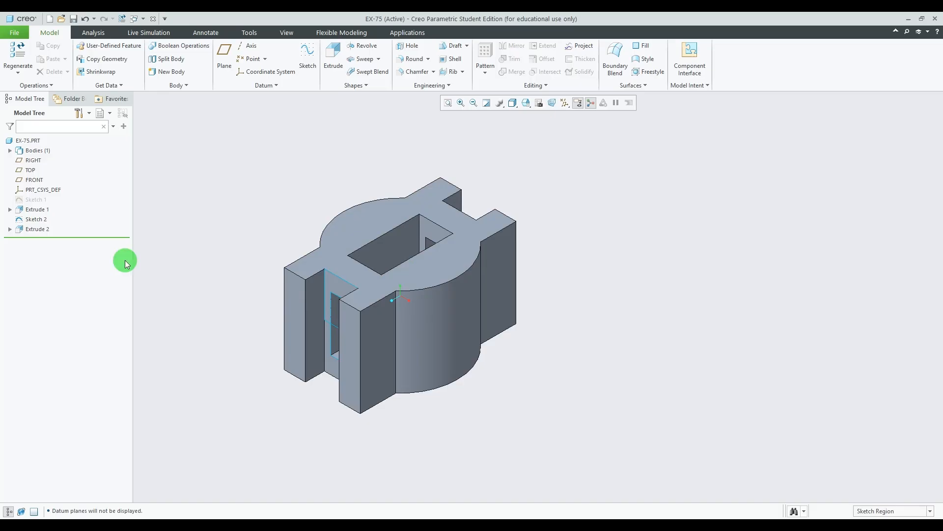
pyautogui.rightClick(44, 223)
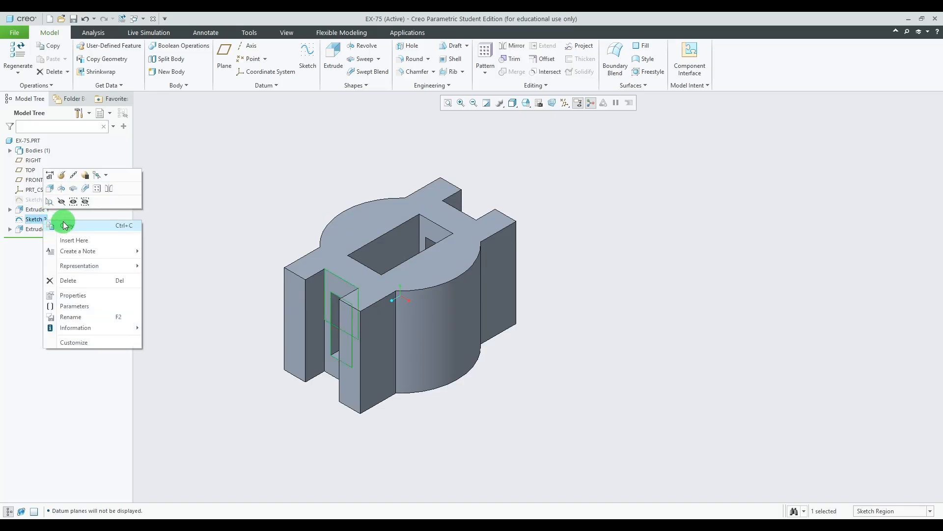
pyautogui.click(62, 201)
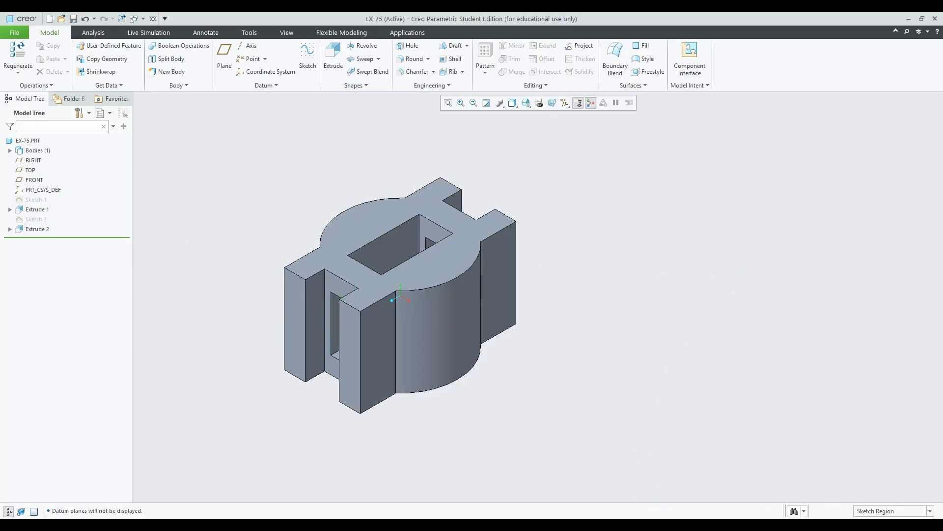
# Show the 75.jpg reference drawing in a narrowed window beside the model and compare the finished part with it.
pyautogui.click(655, 527)
pyautogui.click(916, 21)
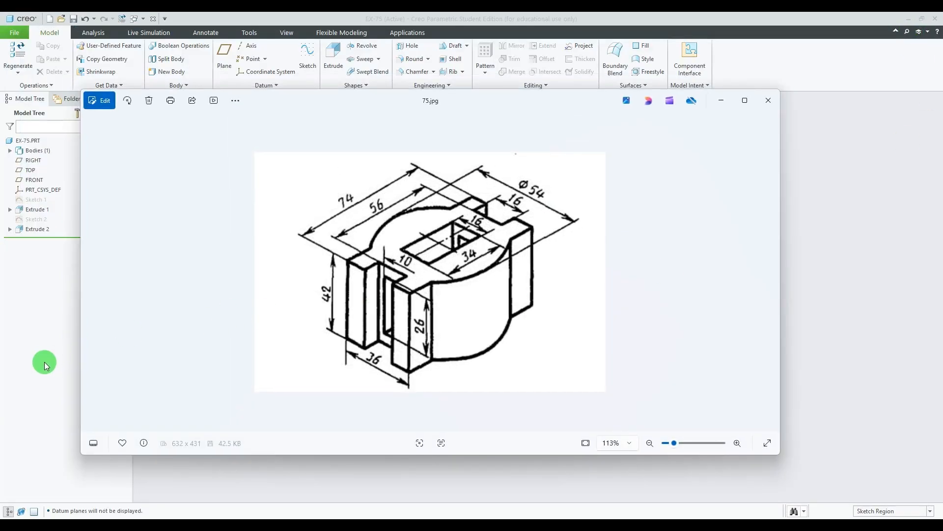
pyautogui.moveTo(79, 348); pyautogui.dragTo(536, 347)
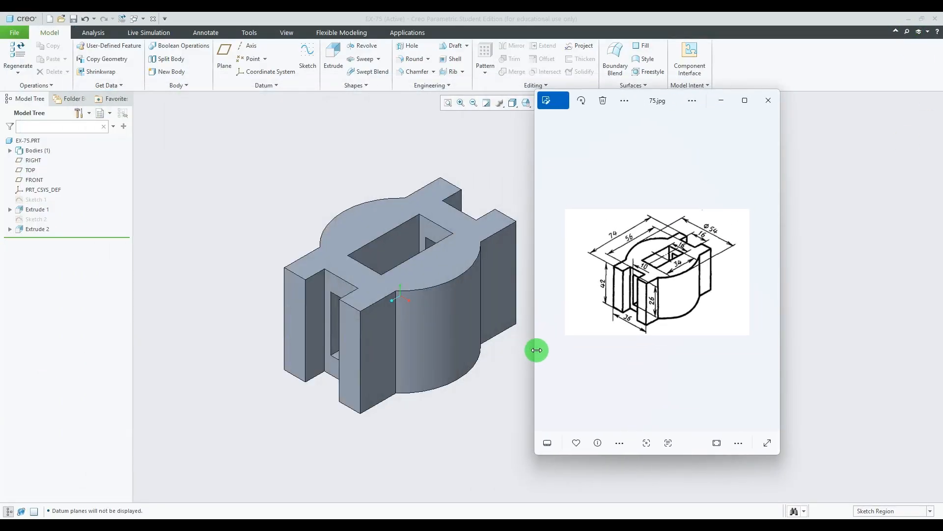
pyautogui.scroll(3, 412, 310)
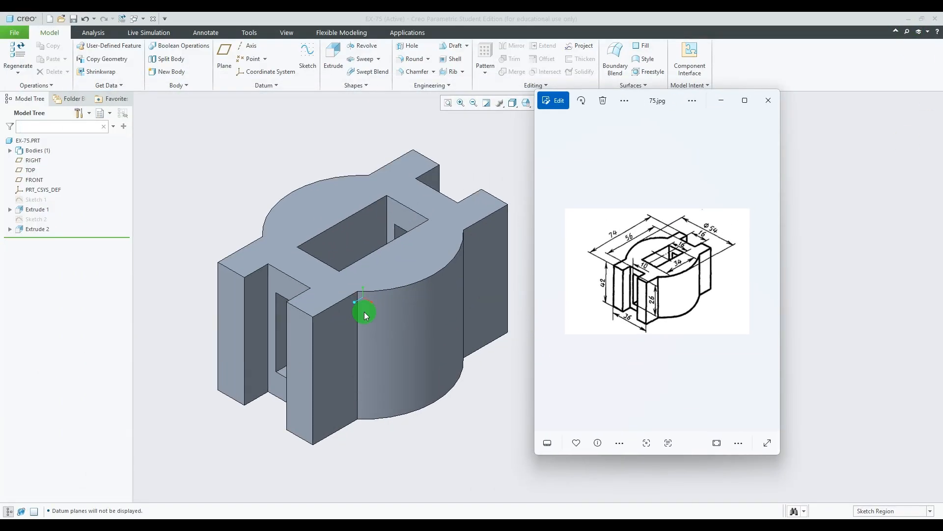